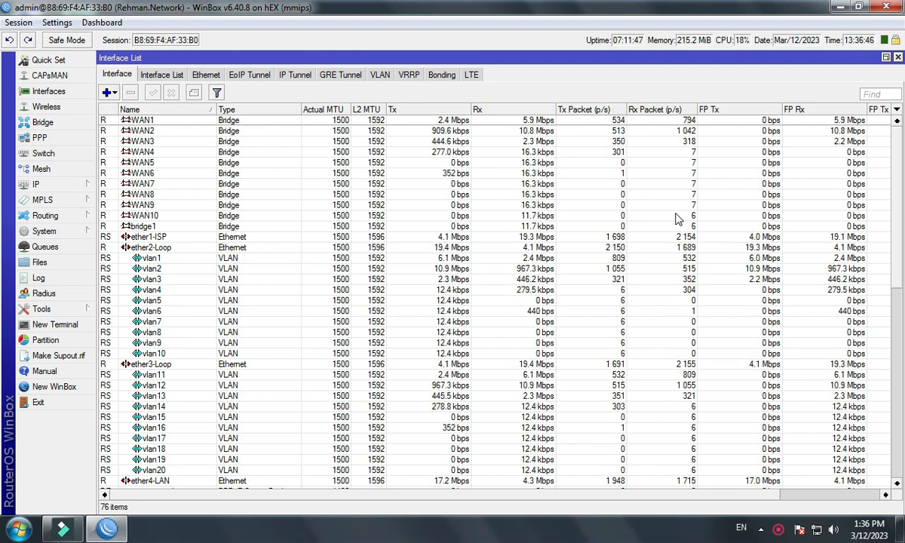
Step: Open the PPP active connections and look through the list of connected PPPoE users
left_click(40, 138)
left_click(216, 227)
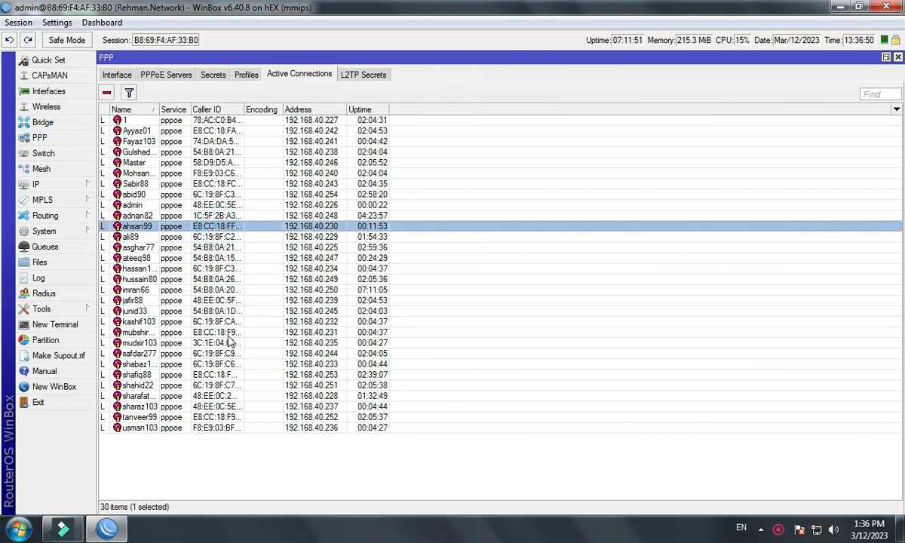
left_click(228, 333)
left_click(217, 419)
left_click(207, 439)
left_click(210, 376)
left_click(217, 321)
left_click(227, 268)
left_click(260, 215)
left_click(257, 298)
left_click(241, 416)
left_click(247, 444)
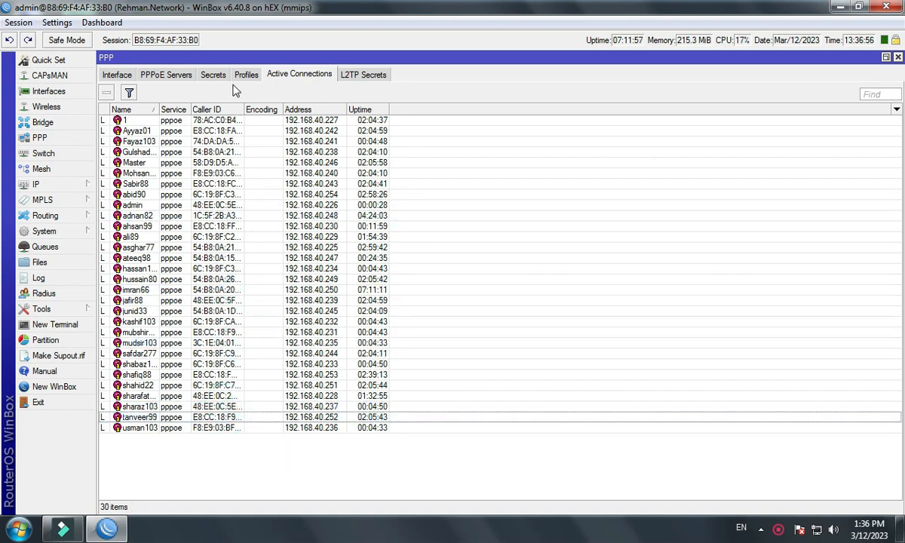
Step: Look over the PPP profiles and go through the list of PPP user secrets
left_click(213, 76)
left_click(245, 75)
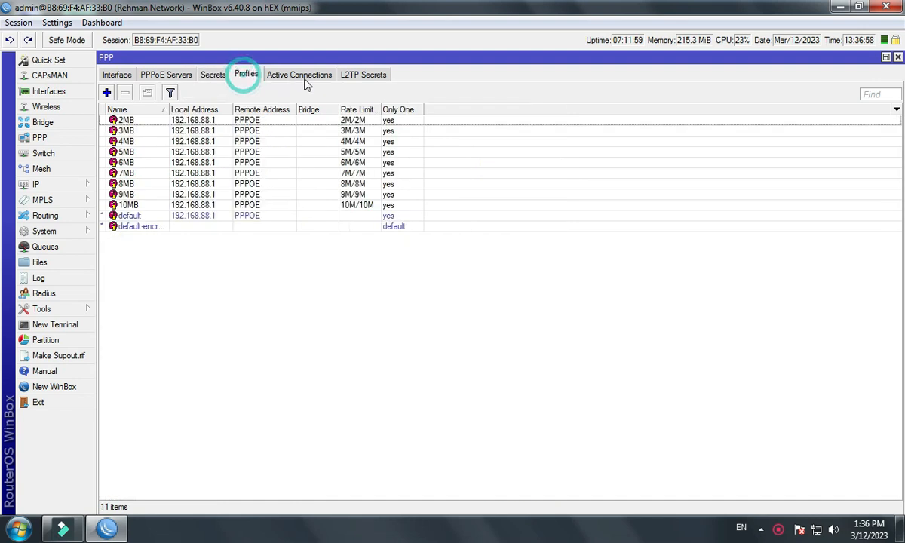
left_click(298, 76)
left_click(245, 76)
left_click(215, 75)
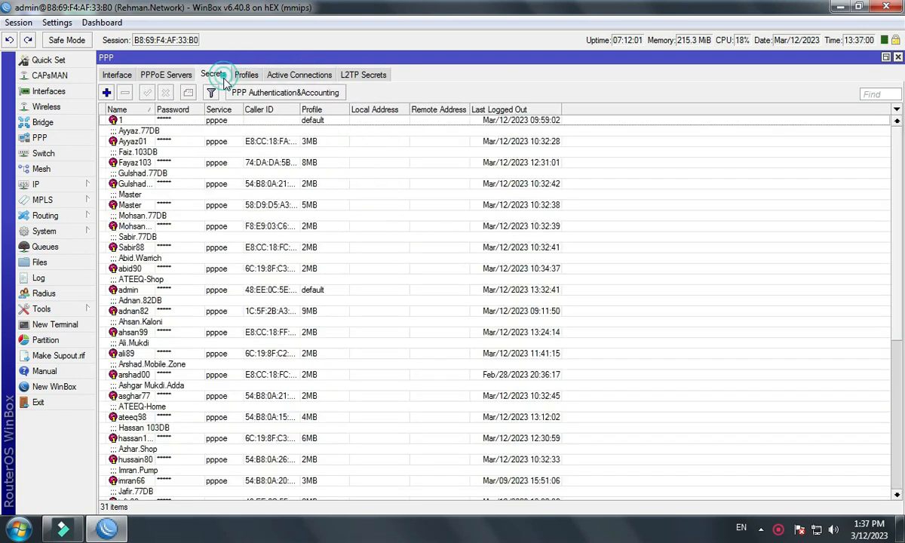
left_click(231, 201)
left_click(242, 269)
left_click(238, 308)
left_click(245, 288)
left_click(264, 241)
left_click(275, 162)
left_click(271, 141)
Step: Sort the PPP secrets by caller ID in descending order and select one of the user entries
left_click(263, 109)
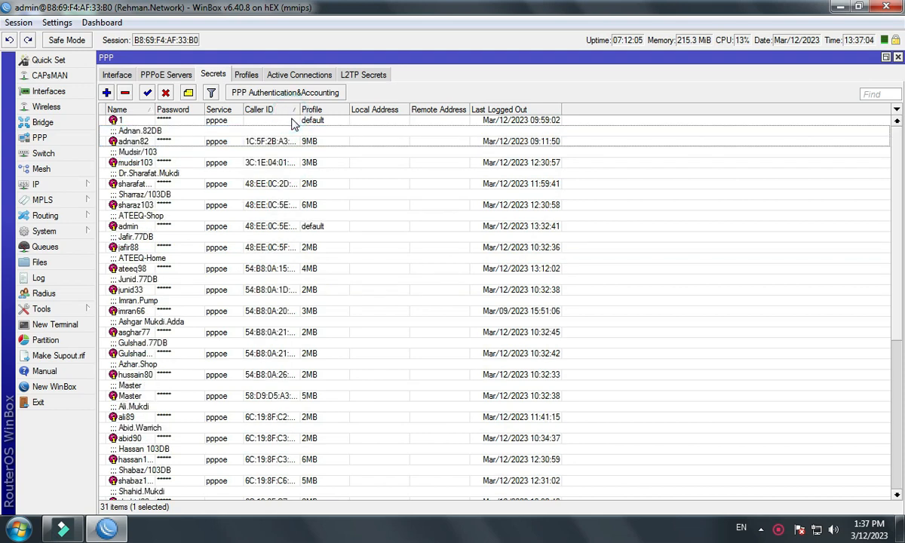
left_click(293, 120)
left_click(279, 109)
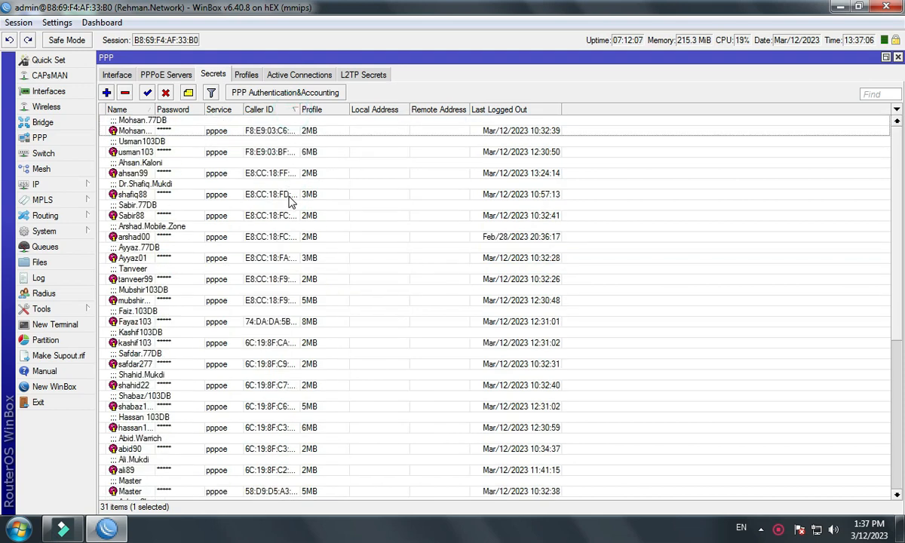
left_click(290, 199)
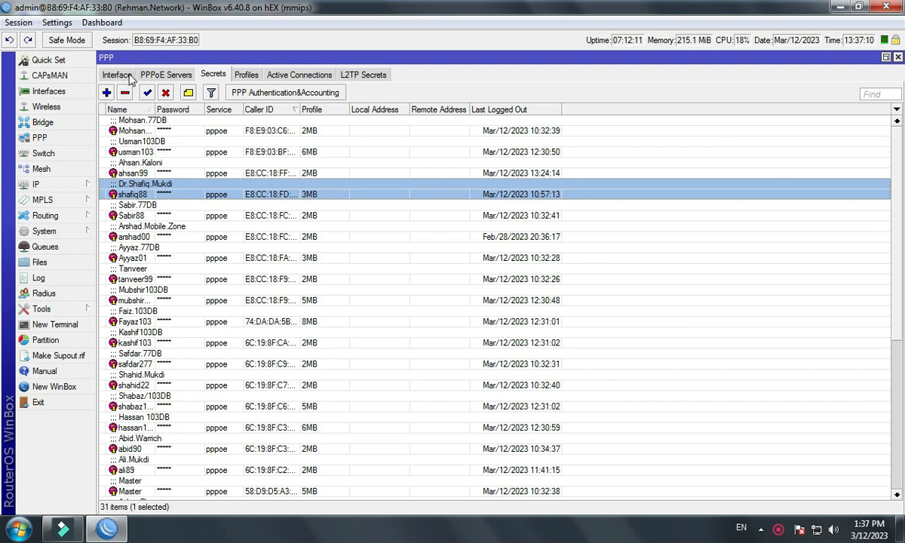
Step: Review the PPP secrets, profiles, active connections and PPPoE servers, ending on the PPP interface list
left_click(128, 77)
left_click(213, 75)
left_click(244, 78)
left_click(299, 75)
left_click(238, 78)
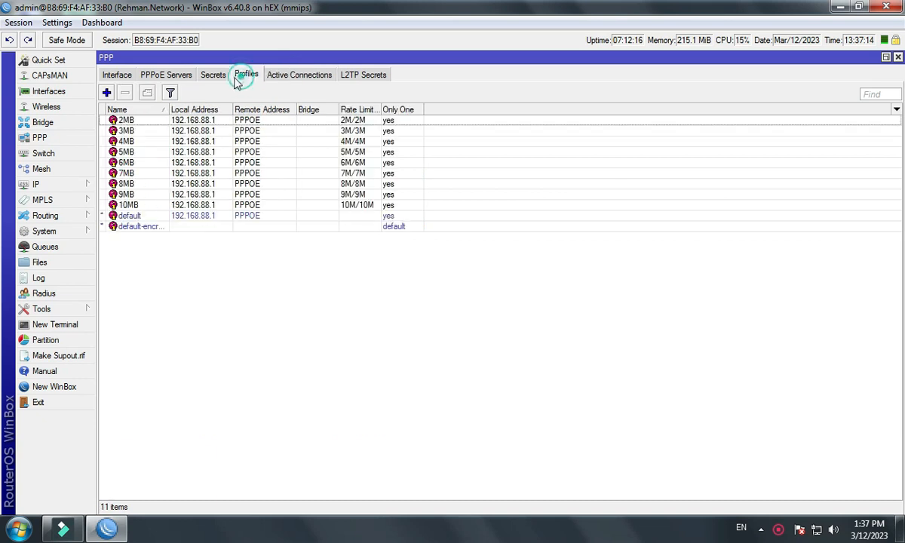
left_click(179, 77)
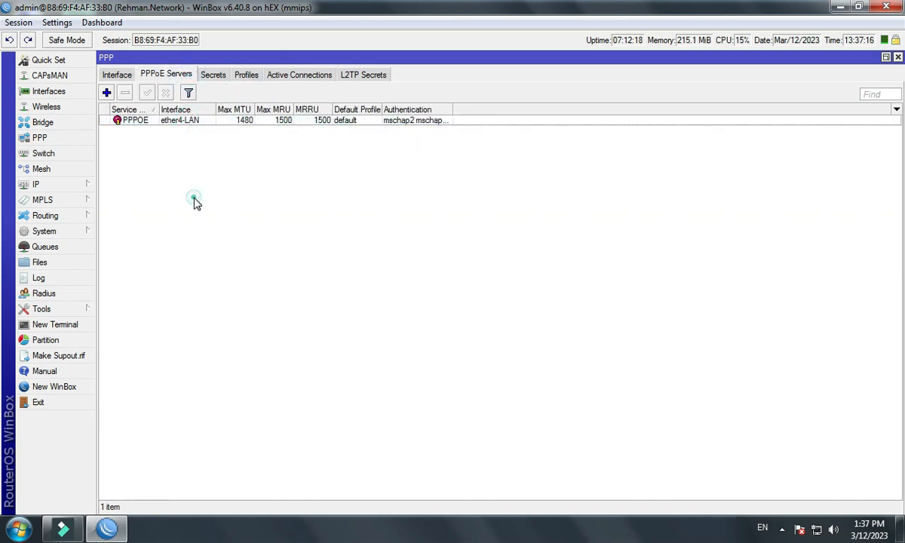
left_click(118, 75)
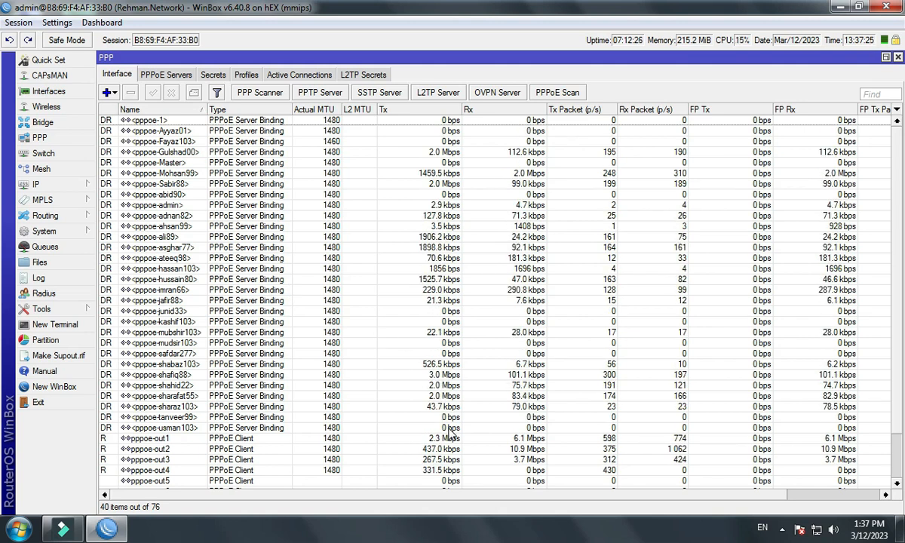
Step: View the live traffic graphs of the PPPoE clients pppoe-out1, pppoe-out2 and pppoe-out3 in separate windows
left_click(490, 459)
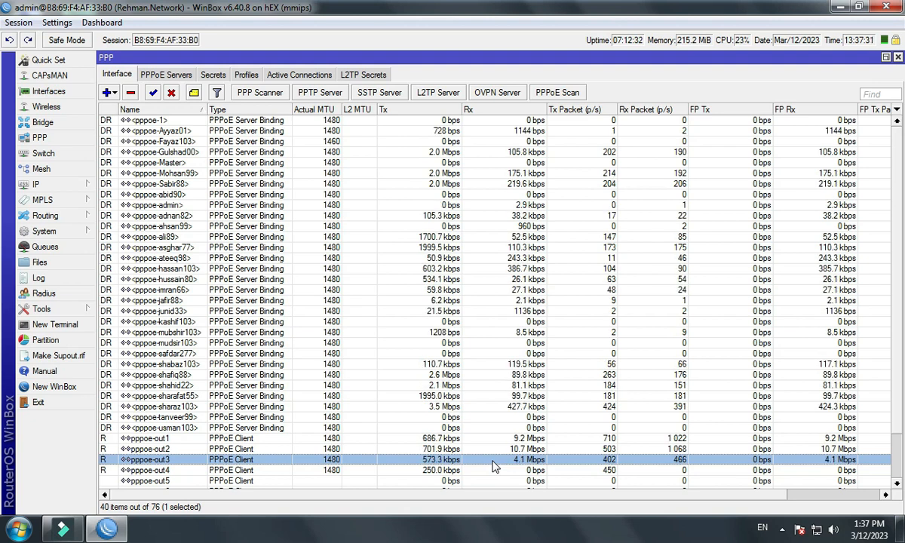
double_click(539, 439)
left_click_drag(484, 161, 198, 59)
left_click(544, 450)
double_click(544, 451)
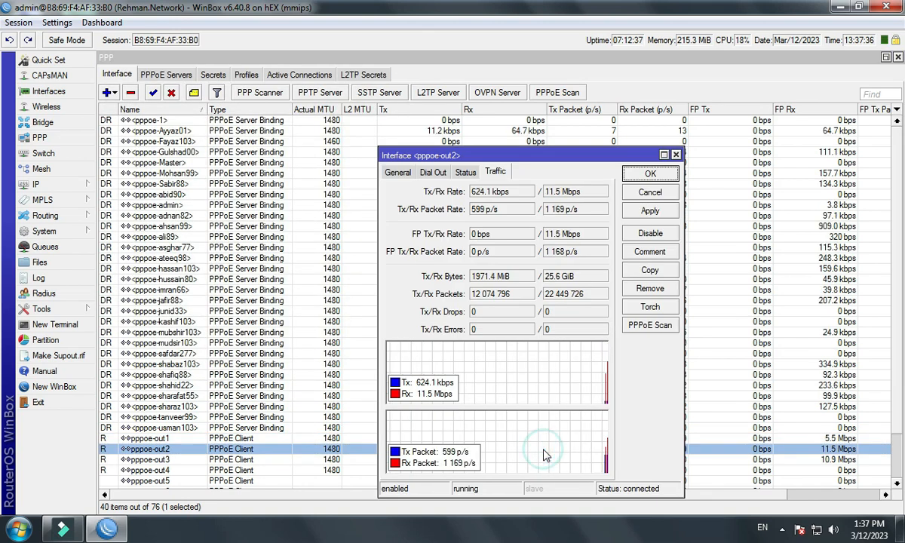
double_click(312, 459)
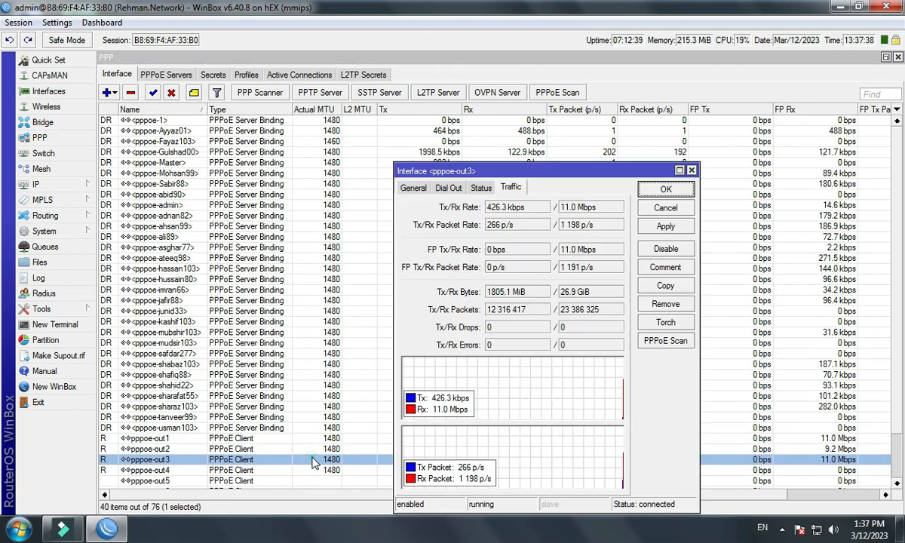
left_click(312, 462)
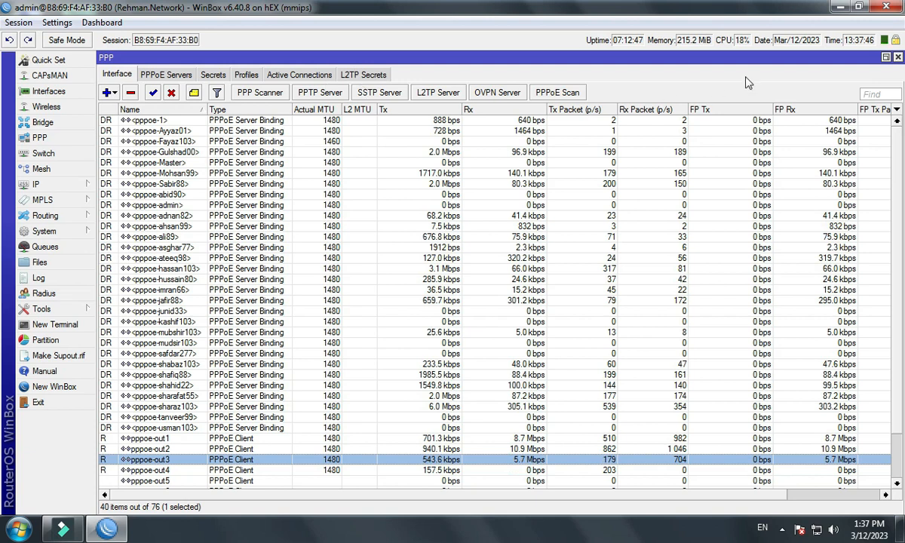
Step: Close the PPP window and the traffic windows of pppoe-out1 and pppoe-out3
left_click(897, 57)
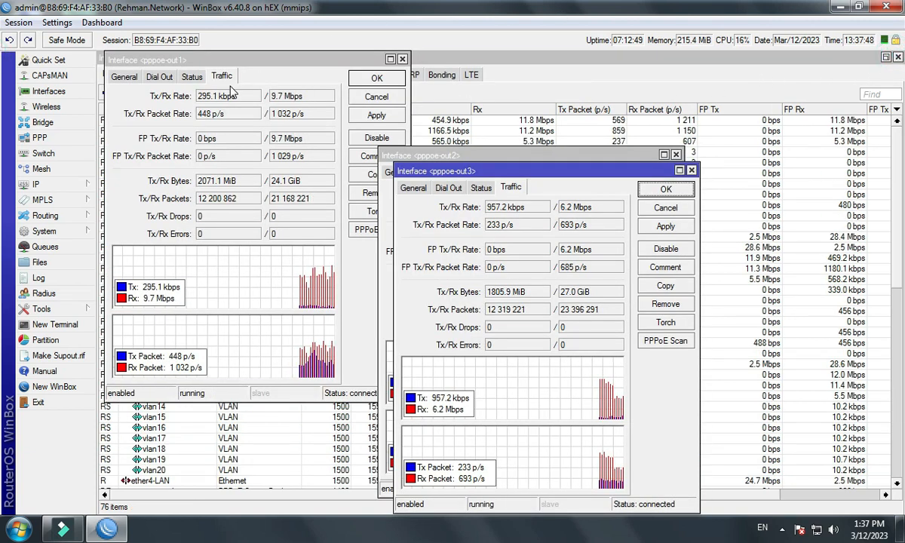
left_click(393, 78)
left_click(690, 170)
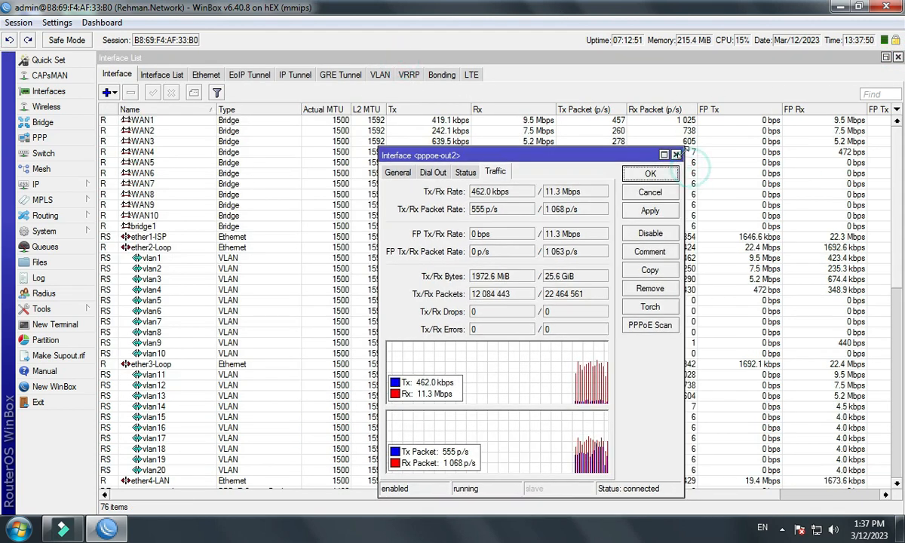
Step: Review the VLAN interfaces on their own and return to the full interface list
left_click(379, 74)
left_click(298, 236)
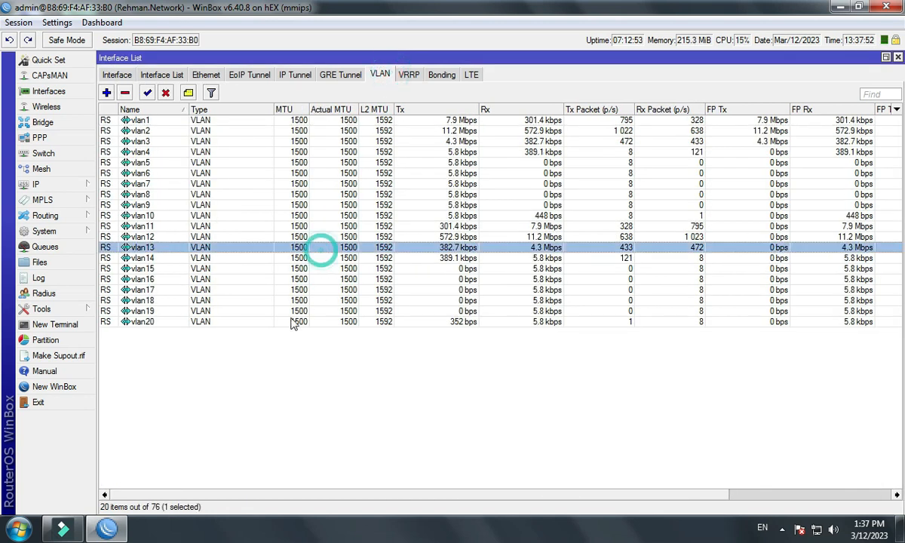
left_click(294, 321)
left_click(117, 74)
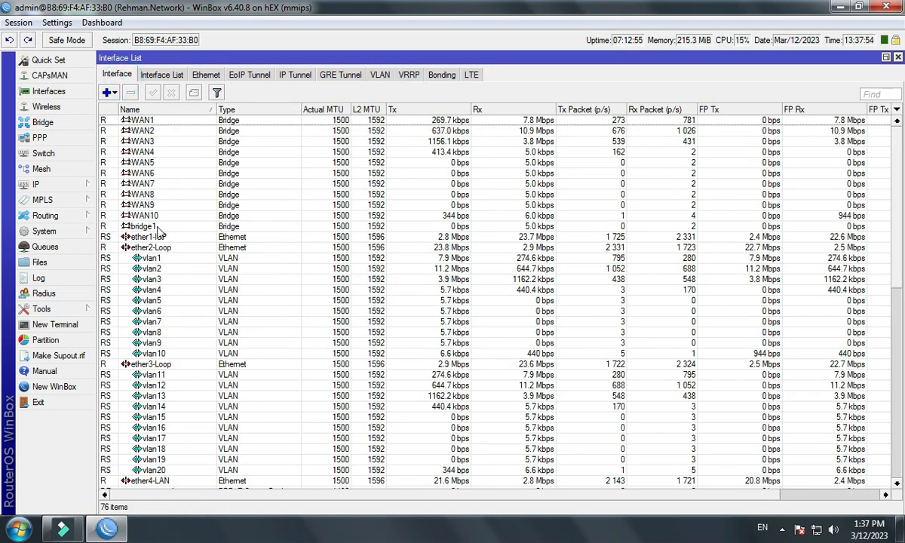
Step: Examine the full interface list from ether1-ISP through the VLANs and ether4-LAN down to the pppoe-out clients
left_click(167, 246)
left_click(168, 237)
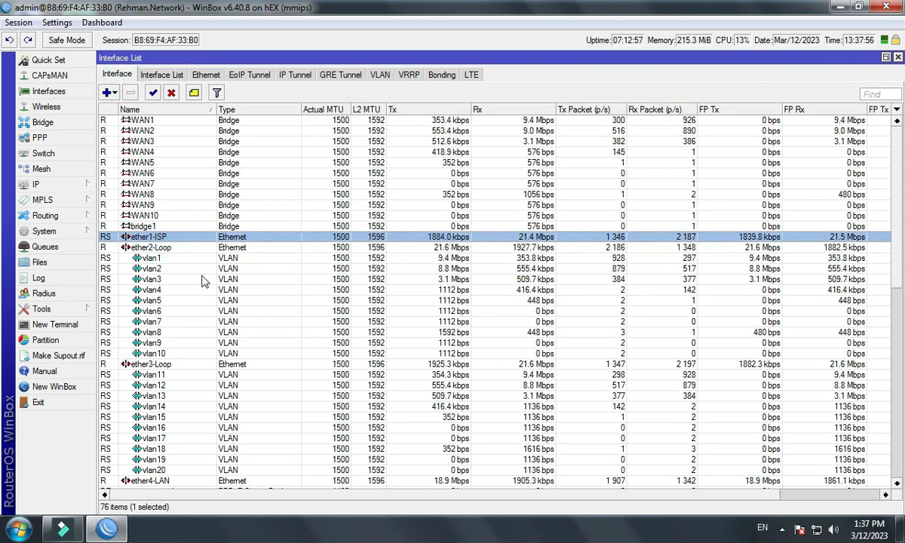
left_click(277, 322)
scroll(266, 429, "down", 2)
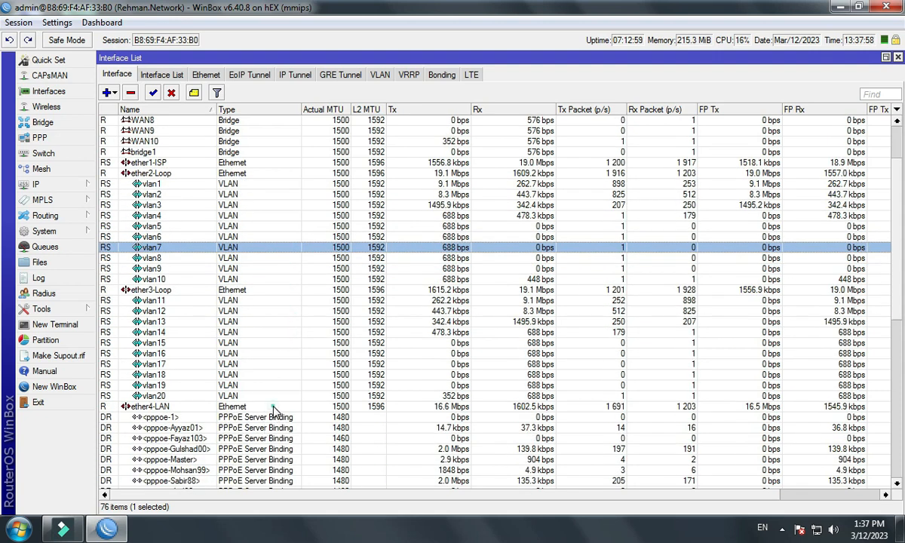
left_click(274, 411)
scroll(275, 410, "down", 4)
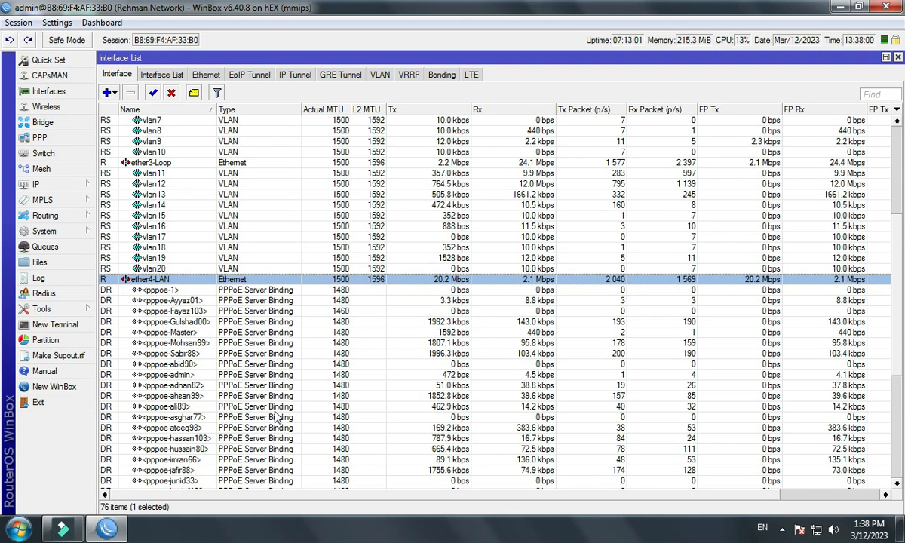
scroll(277, 419, "down", 6)
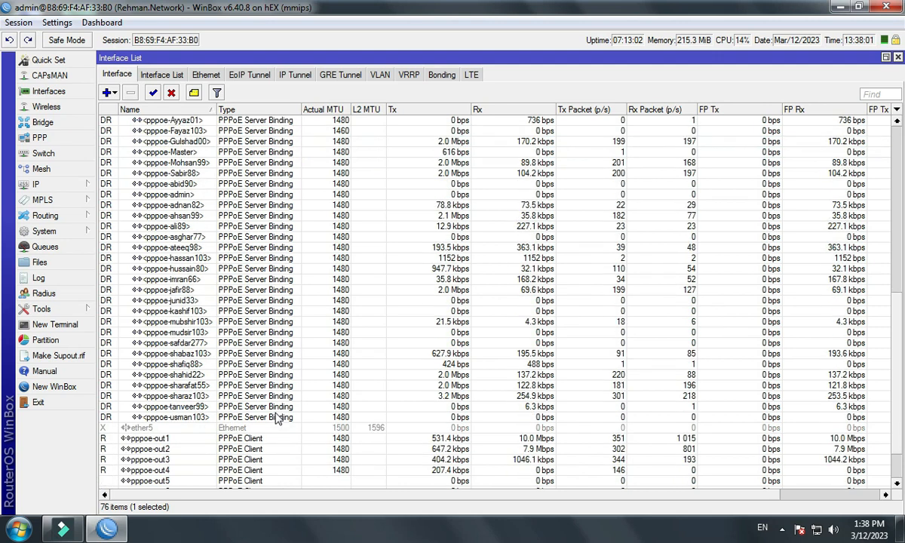
scroll(278, 418, "down", 1)
left_click(498, 427)
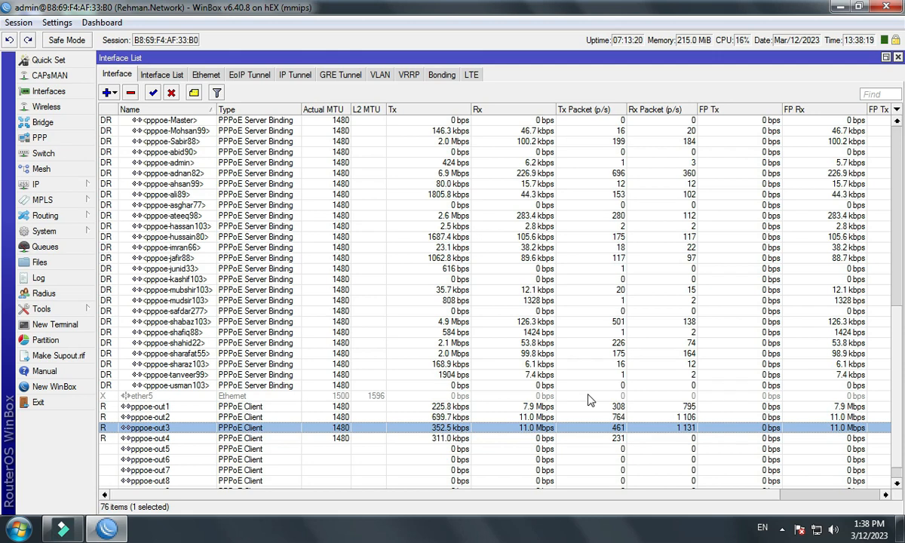
Step: Compare the receive rates of pppoe-out1, pppoe-out2 and pppoe-out3 in the interface list
left_click(512, 406)
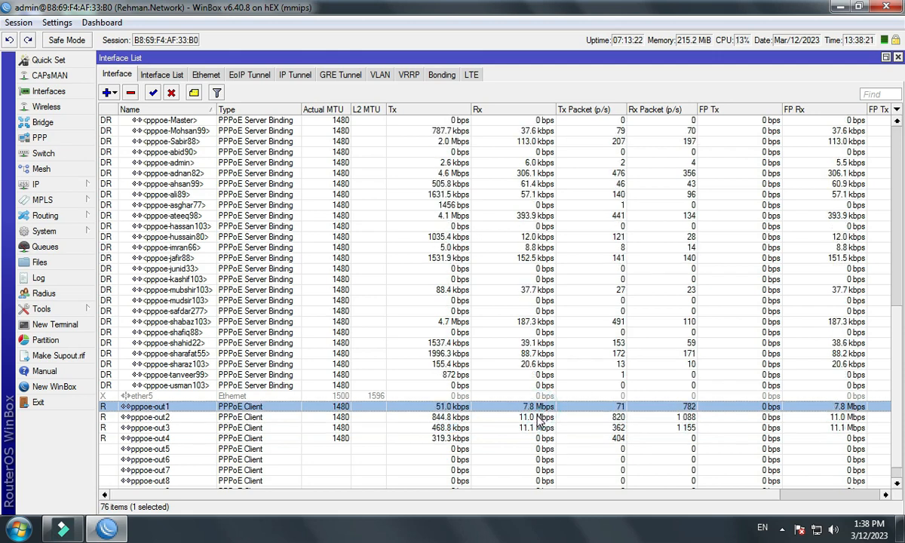
left_click(536, 416)
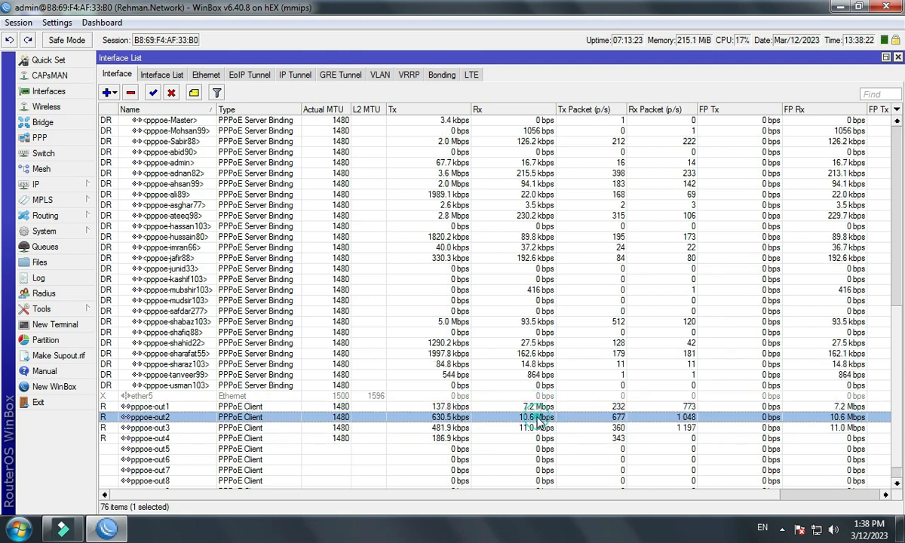
left_click(539, 427)
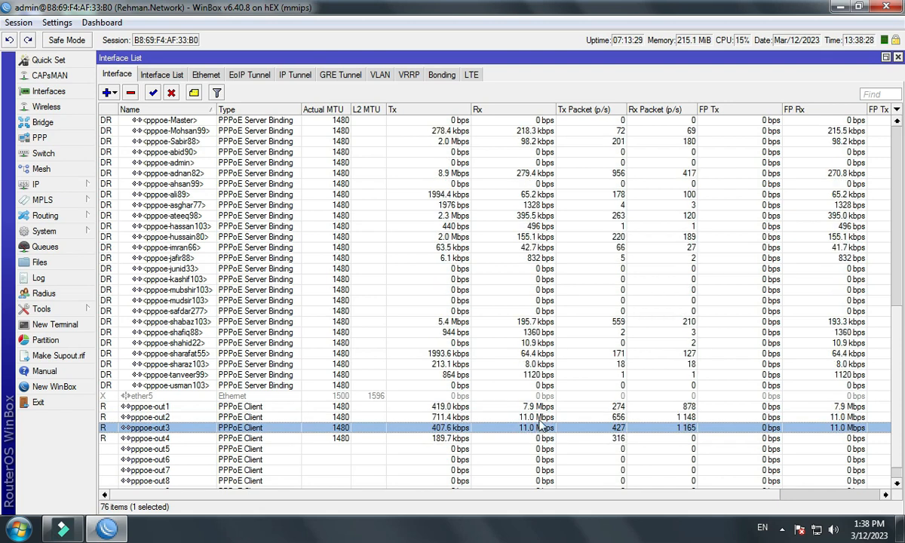
Step: Show the traffic graphs of pppoe-out2 and pppoe-out1 and arrange their windows apart from each other
double_click(539, 417)
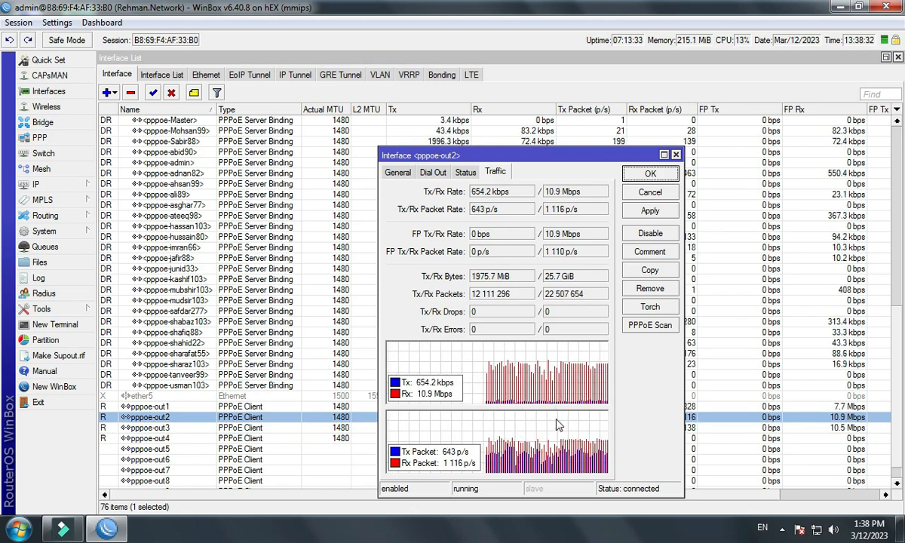
left_click_drag(559, 155, 698, 80)
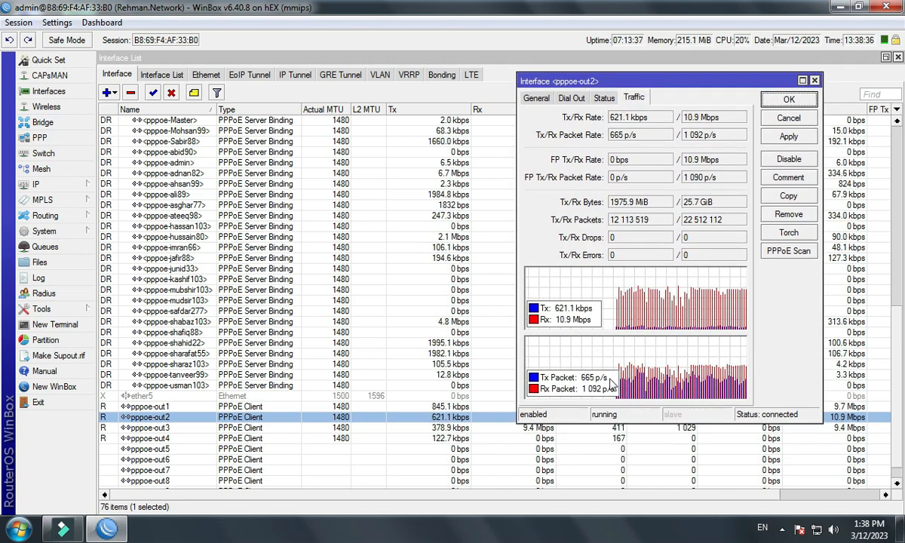
left_click_drag(649, 81, 707, 54)
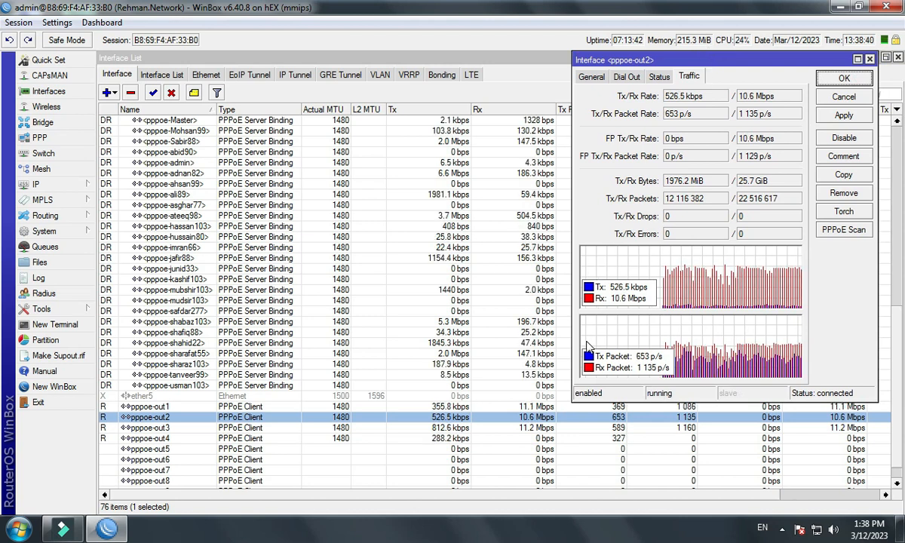
double_click(536, 408)
left_click_drag(497, 190, 212, 53)
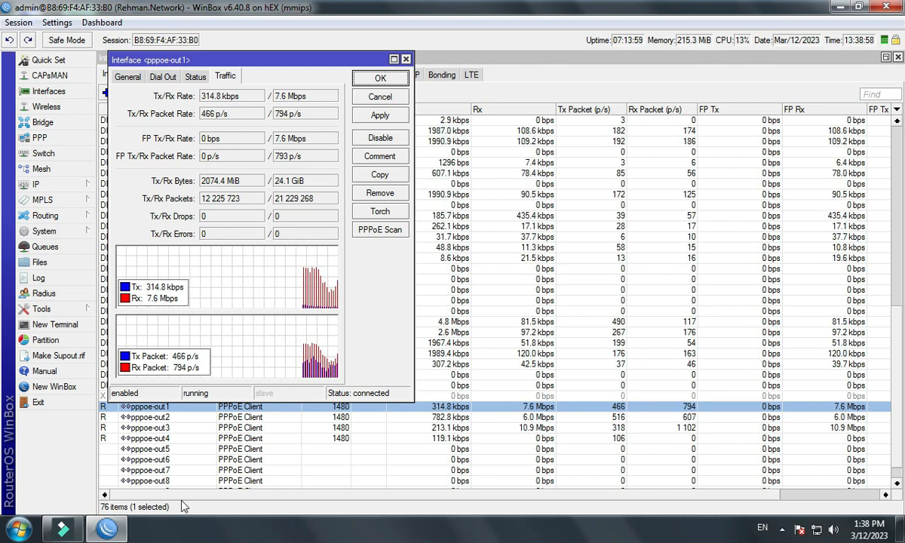
Step: Switch to Chrome, search Google for "speed test" and start a test on the Speedtest by Ookla site
left_click(837, 9)
double_click(47, 244)
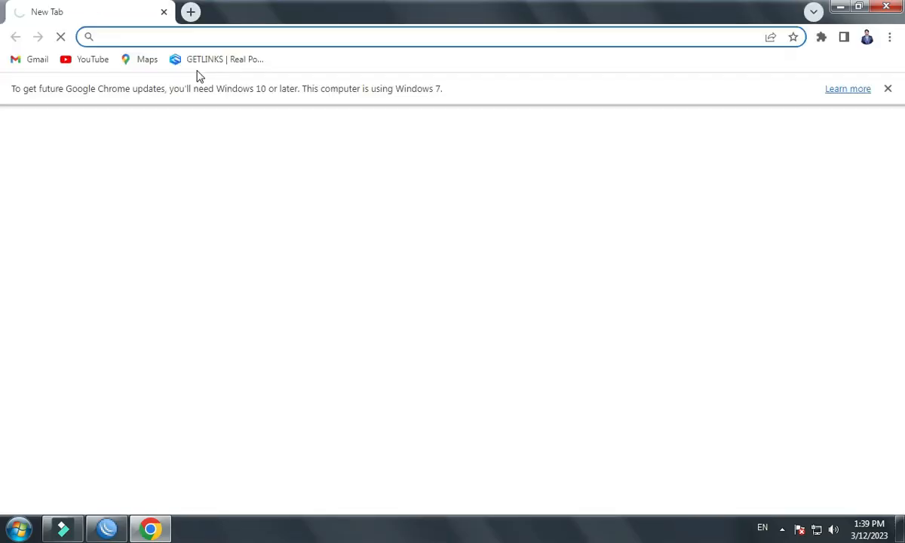
left_click(199, 37)
left_click(193, 58)
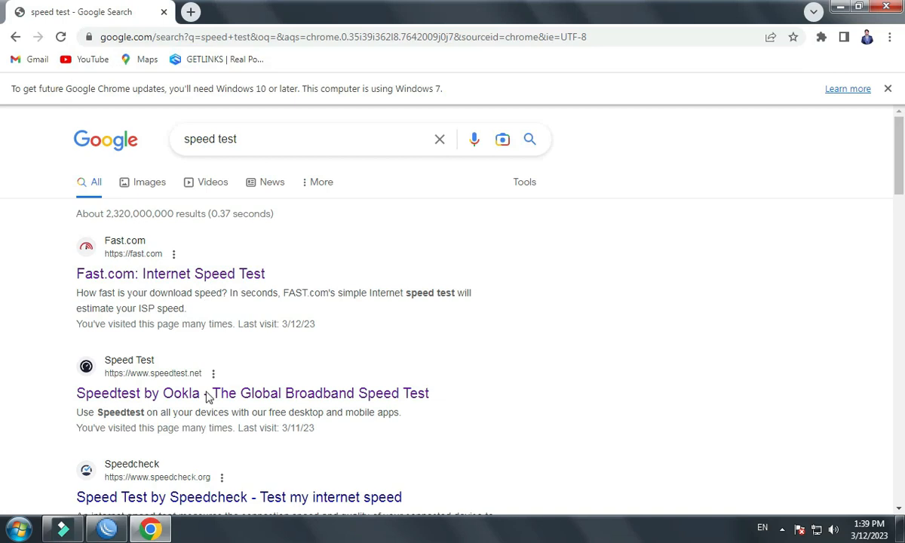
left_click(207, 401)
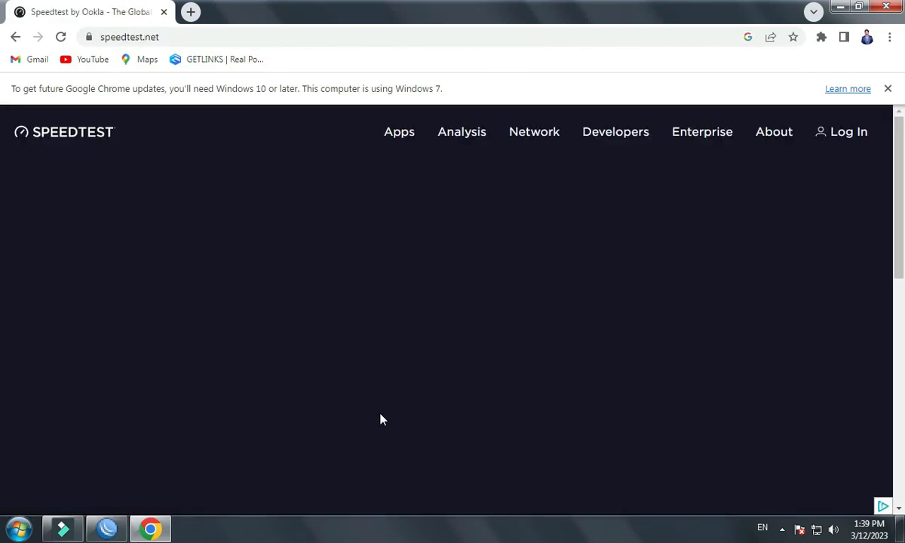
left_click(428, 387)
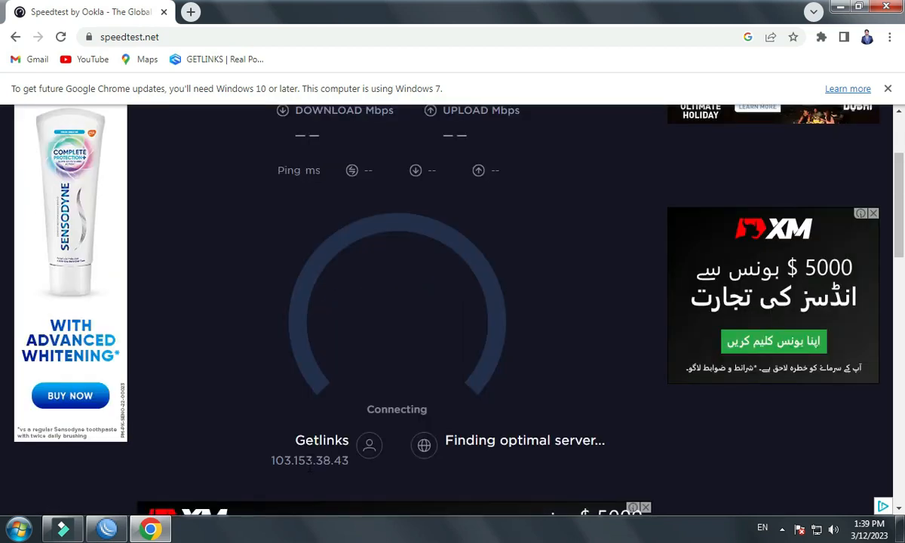
Step: Switch to WinBox and compare the receive rates of pppoe-out1, pppoe-out2 and pppoe-out3 while the speed test starts
left_click(110, 527)
left_click(496, 406)
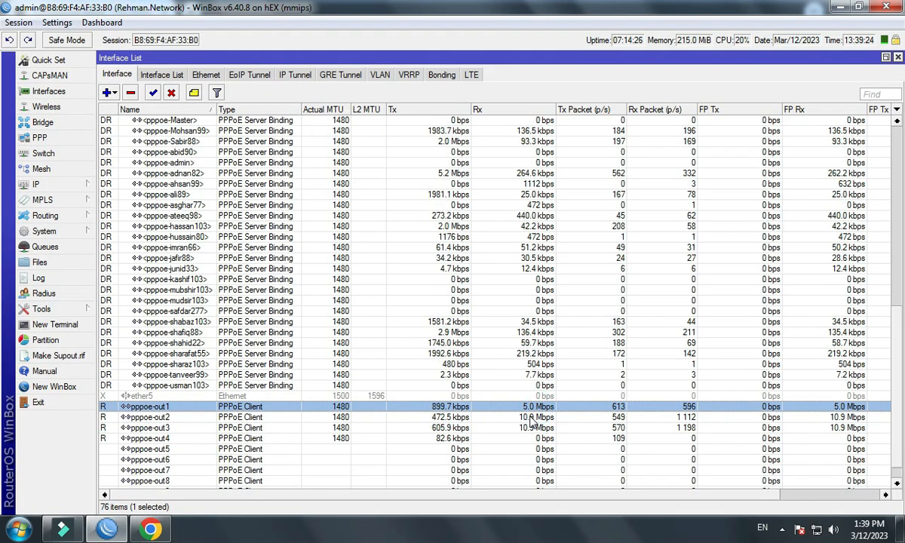
left_click(532, 416)
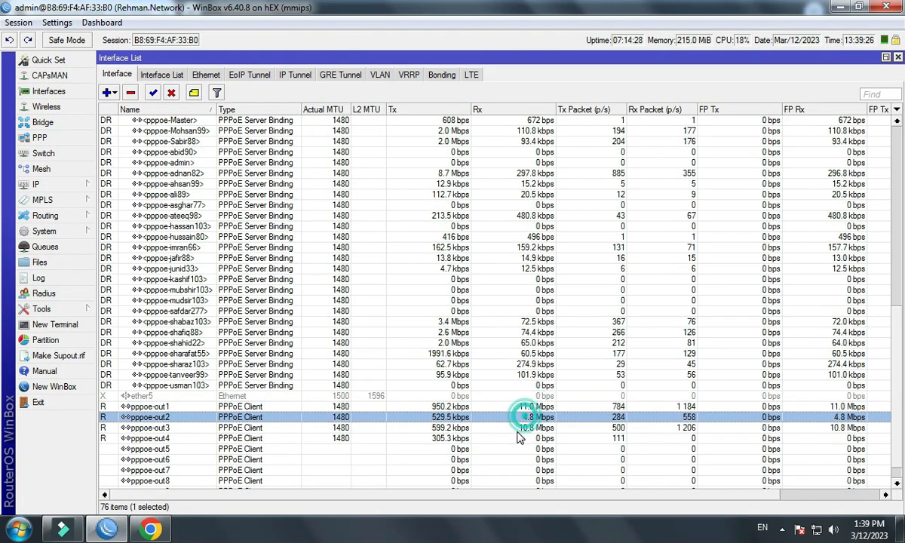
left_click(520, 430)
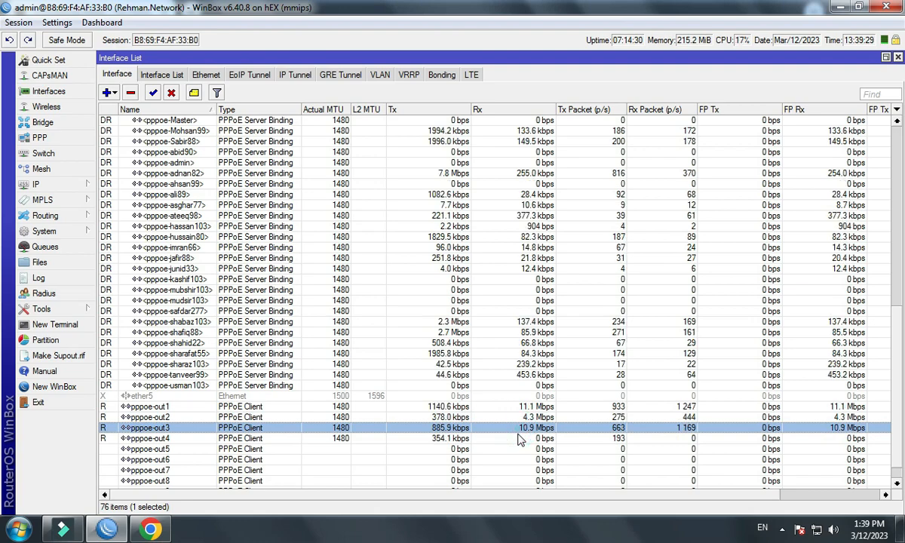
Step: Check the Speedtest download progress in Chrome, and recheck the pppoe-out receive rates in WinBox
left_click(164, 529)
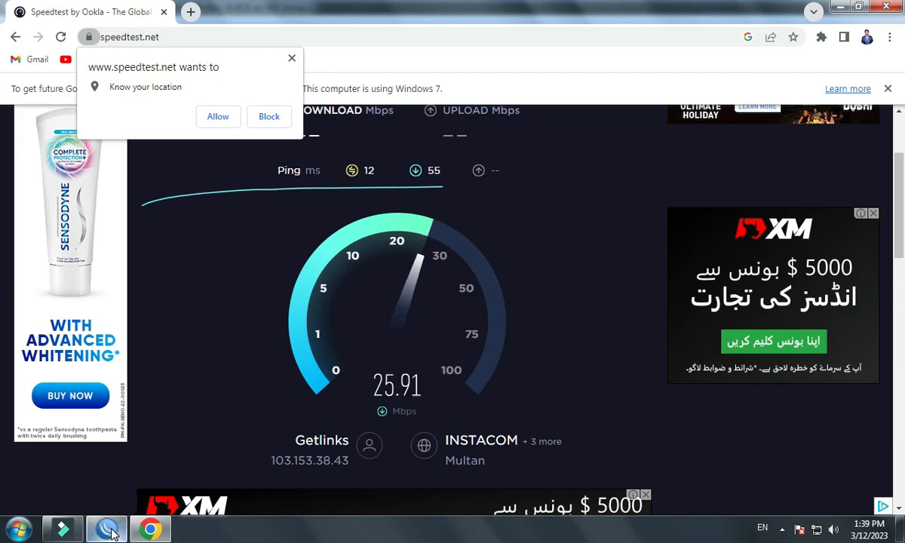
mouse_move(110, 530)
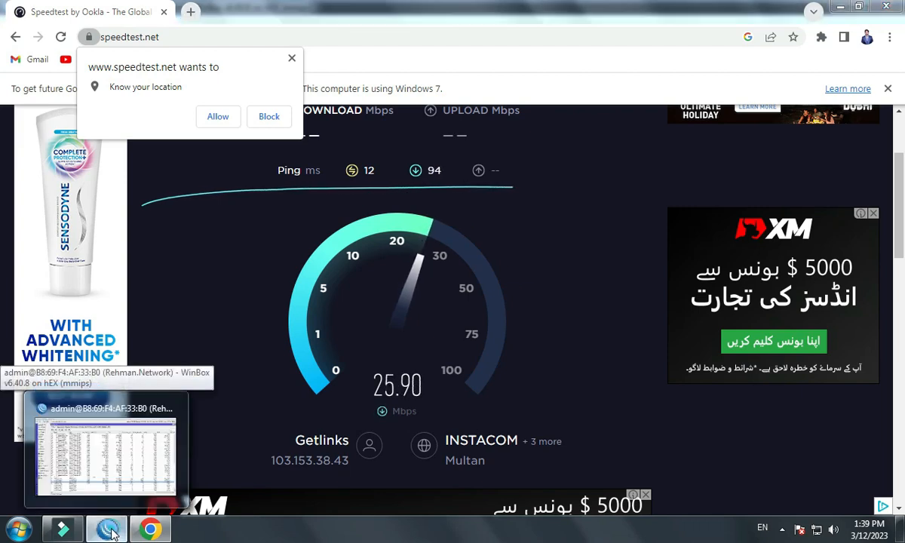
left_click(110, 532)
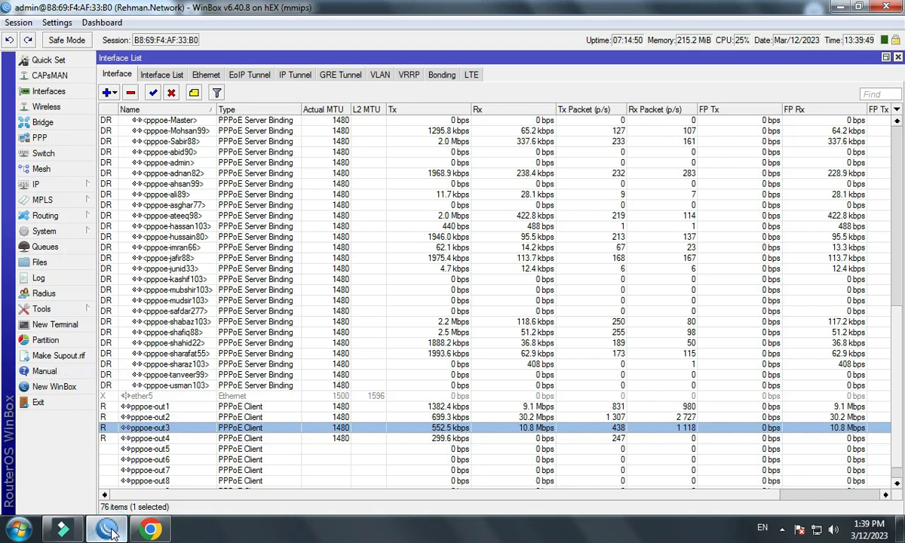
left_click(562, 417)
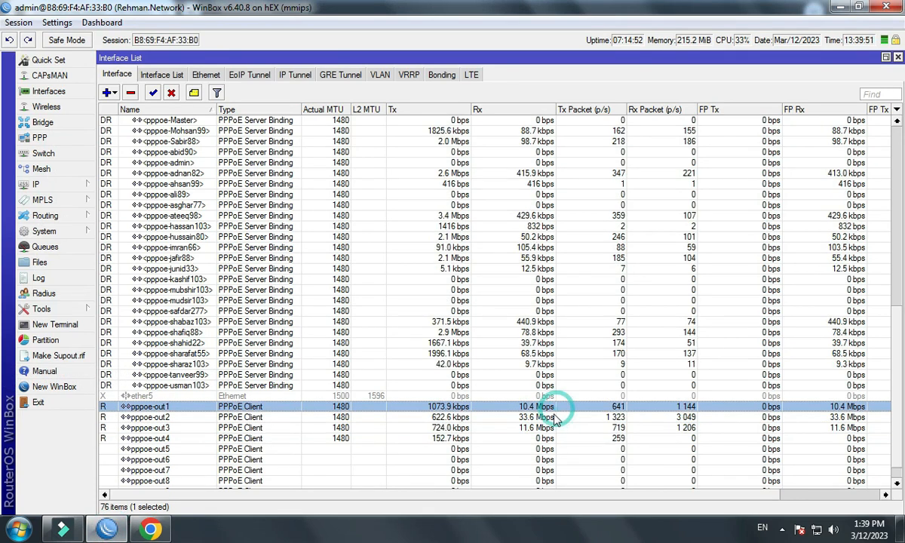
Step: Switch to Chrome to read the download result, dismiss the site's location request and close the browser
left_click(164, 531)
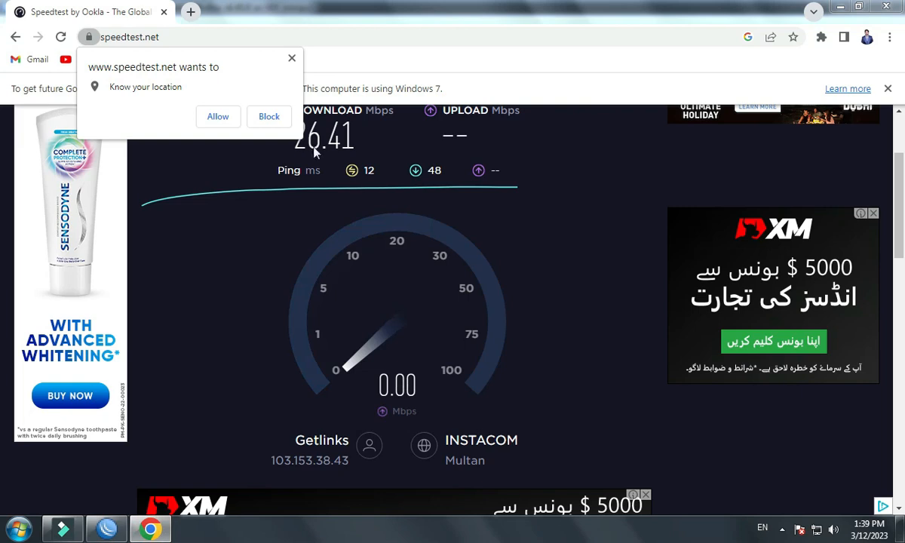
left_click(292, 59)
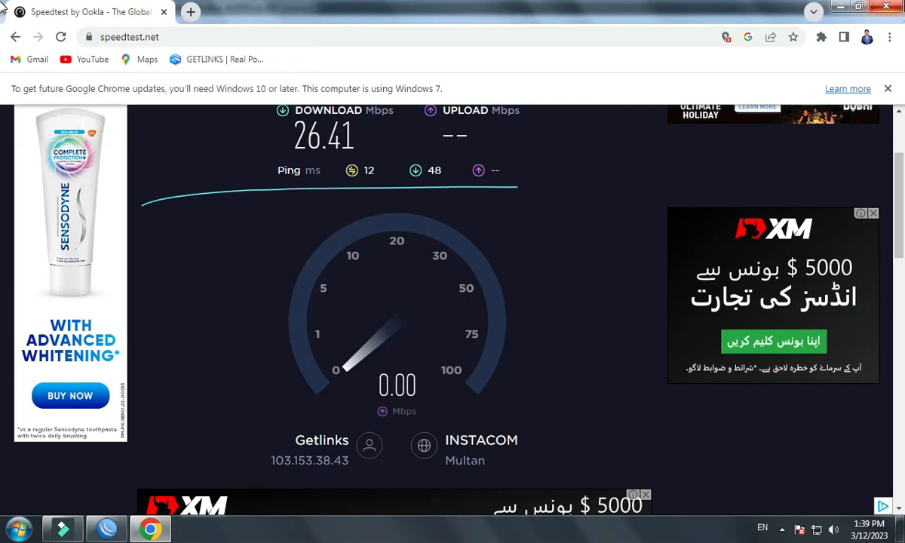
double_click(1, 5)
Step: Show the traffic details of pppoe-out1, move its window clear of the Rx column and highlight its received bytes
double_click(539, 406)
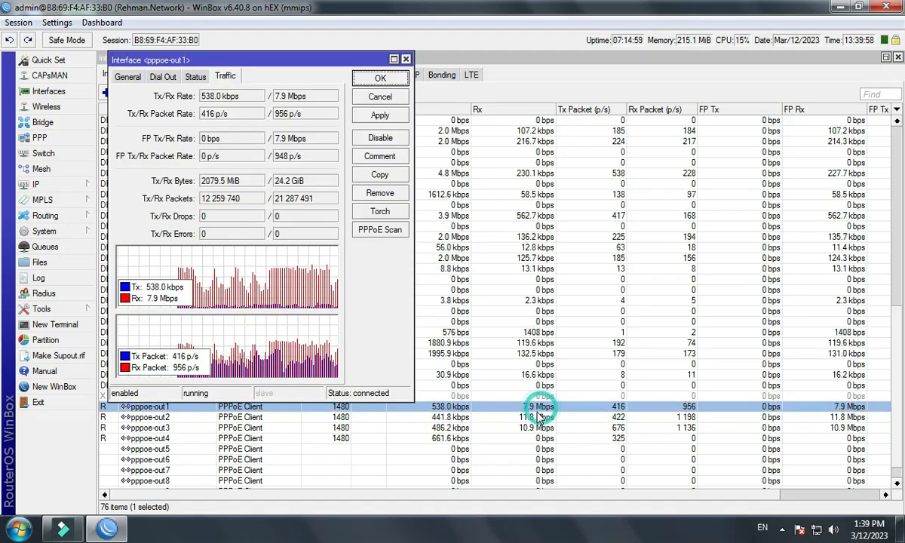
left_click_drag(319, 59, 558, 59)
left_click_drag(684, 58, 761, 59)
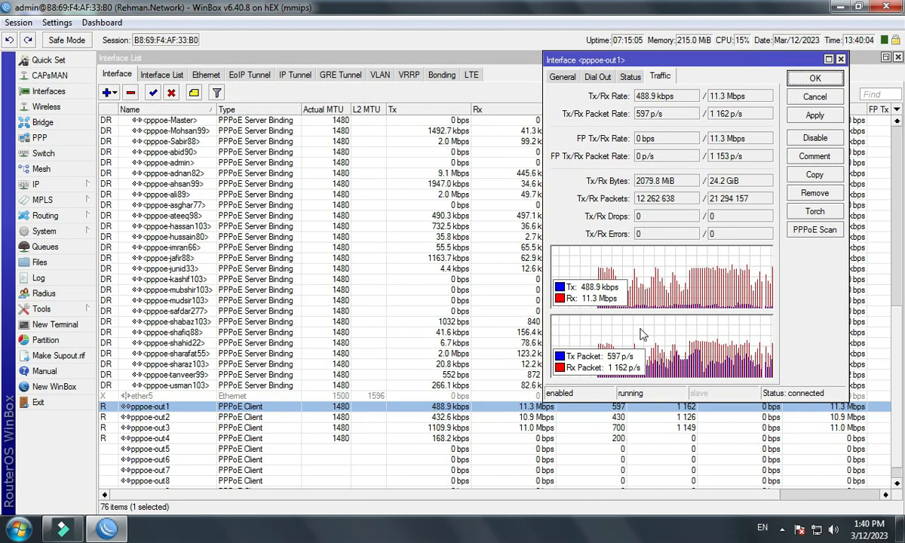
double_click(726, 181)
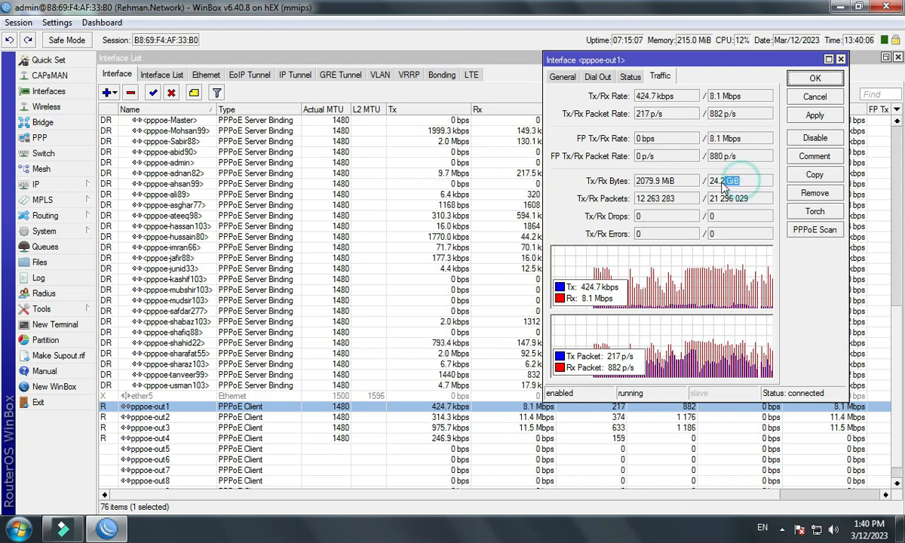
left_click_drag(722, 184, 716, 186)
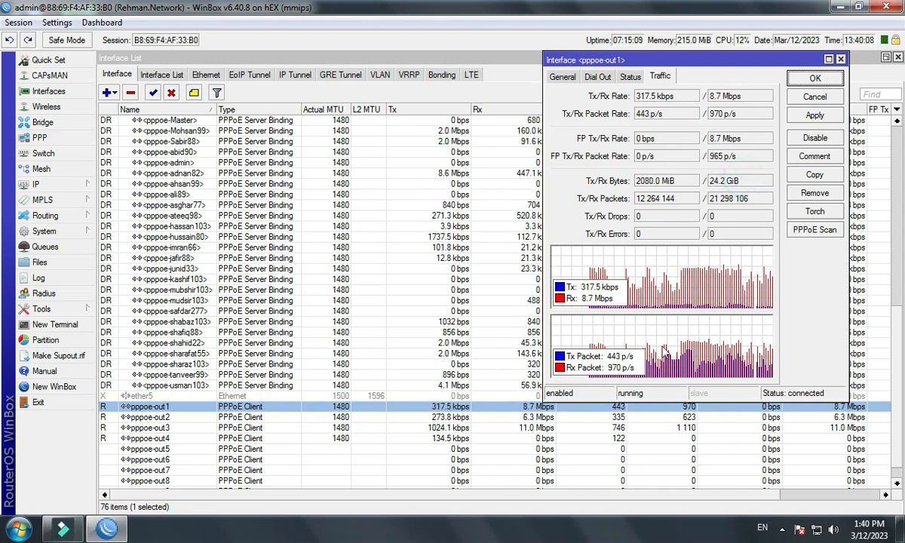
left_click(548, 417)
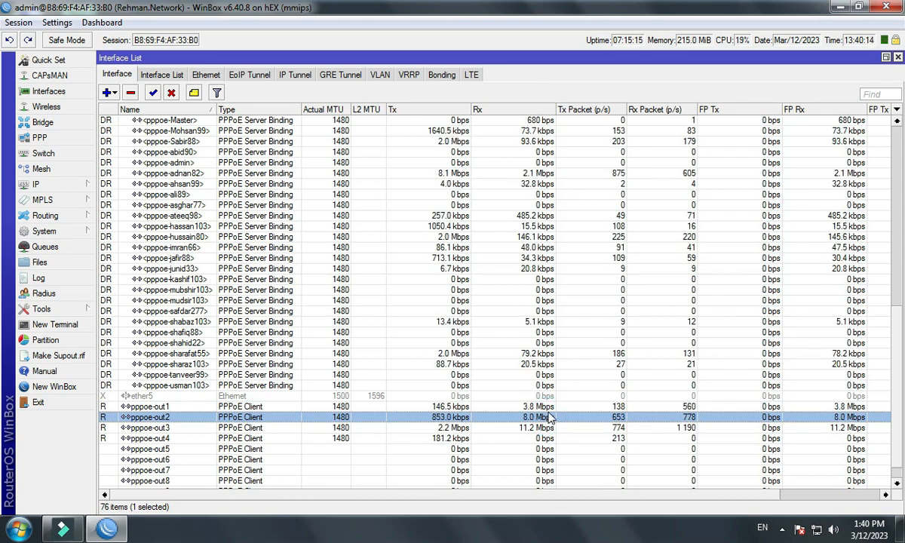
double_click(521, 406)
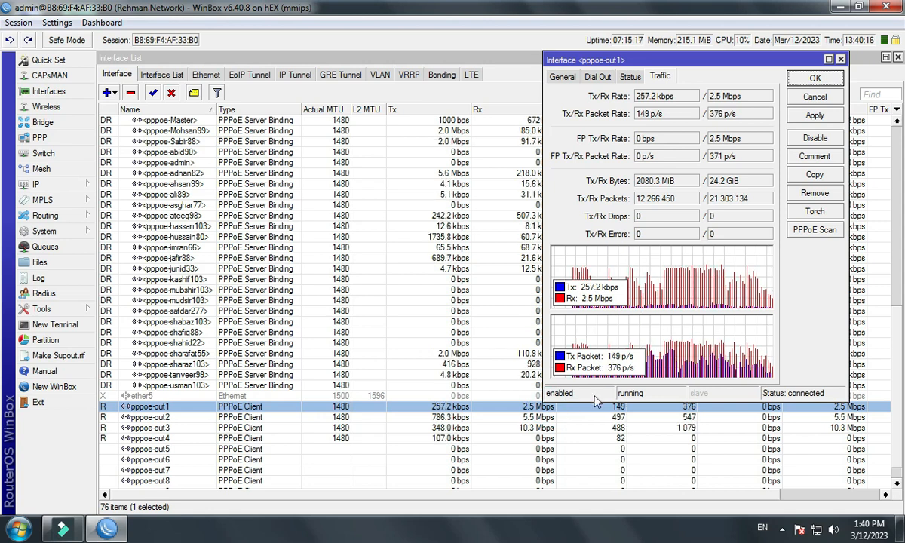
left_click_drag(745, 181, 710, 185)
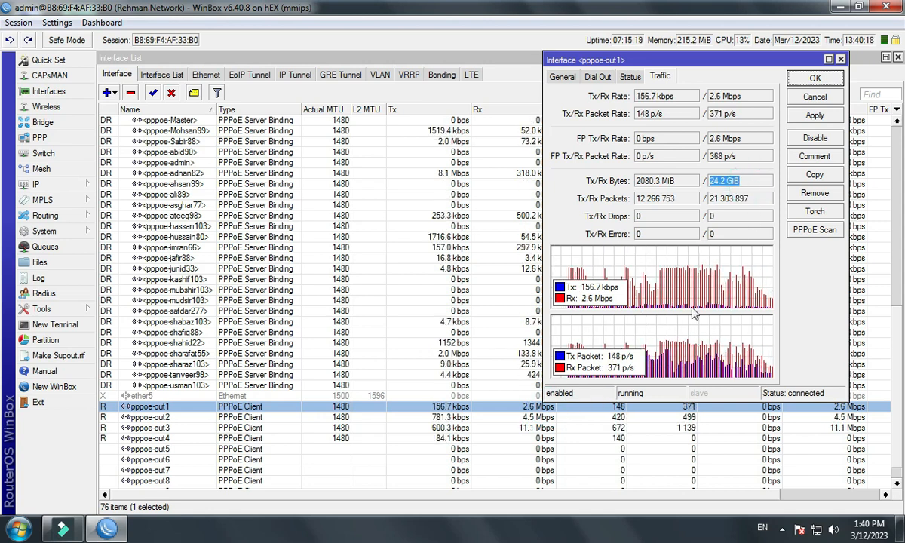
Step: Show the traffic details of pppoe-out2 and pppoe-out3, moving the pppoe-out3 window off the interface rows
double_click(541, 417)
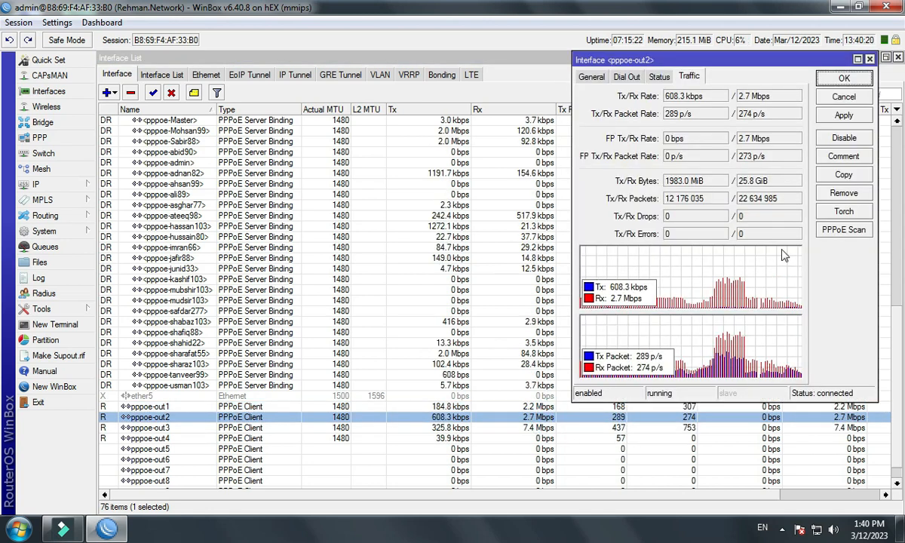
double_click(536, 428)
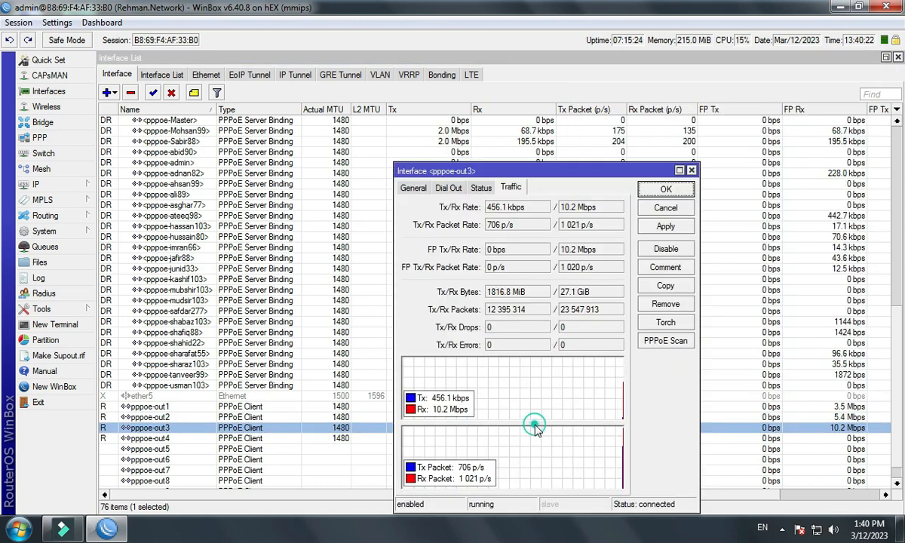
left_click_drag(560, 176, 750, 85)
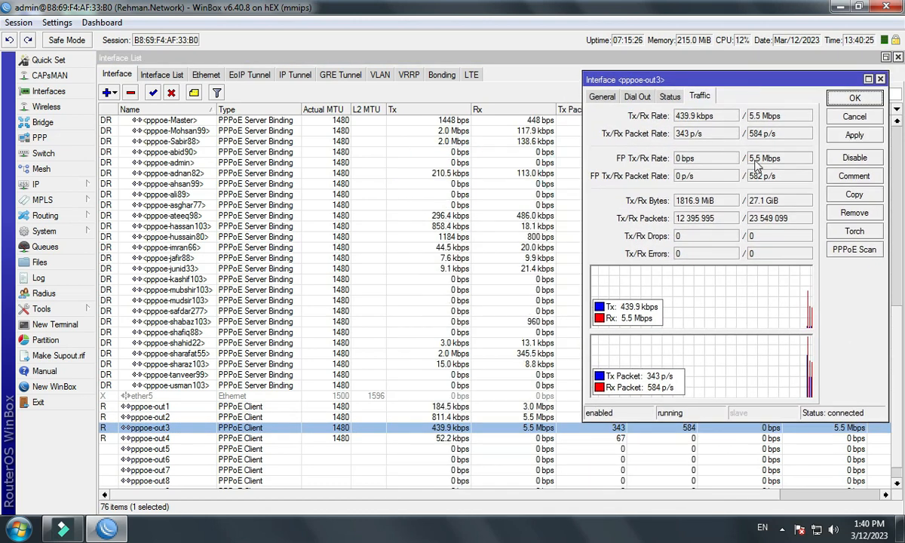
Step: Compare the received bytes of pppoe-out1, pppoe-out2 and pppoe-out3 in their traffic details, and close the pppoe-out3 window
double_click(518, 406)
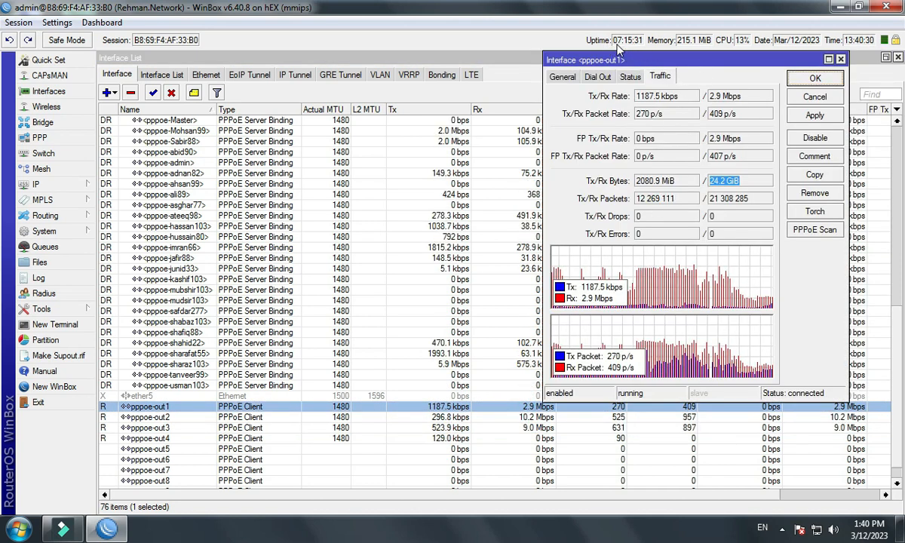
left_click(744, 183)
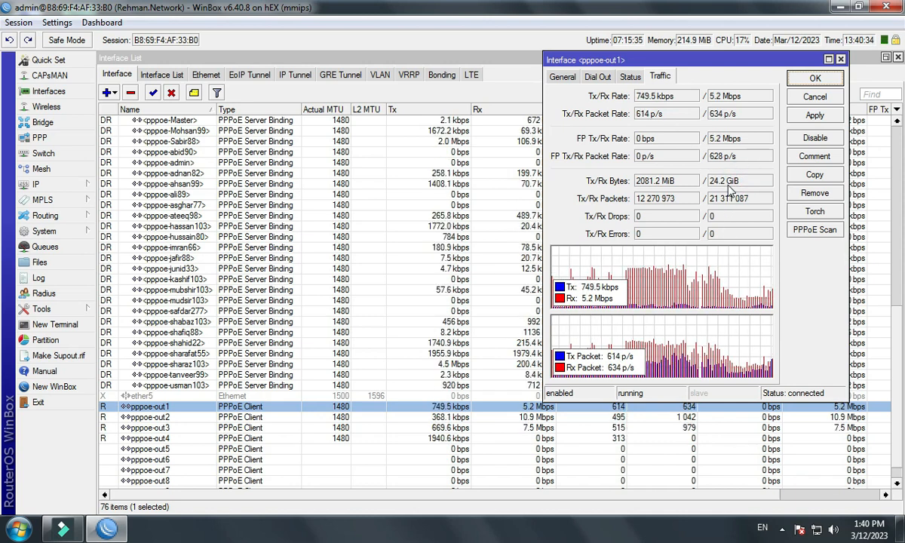
double_click(550, 416)
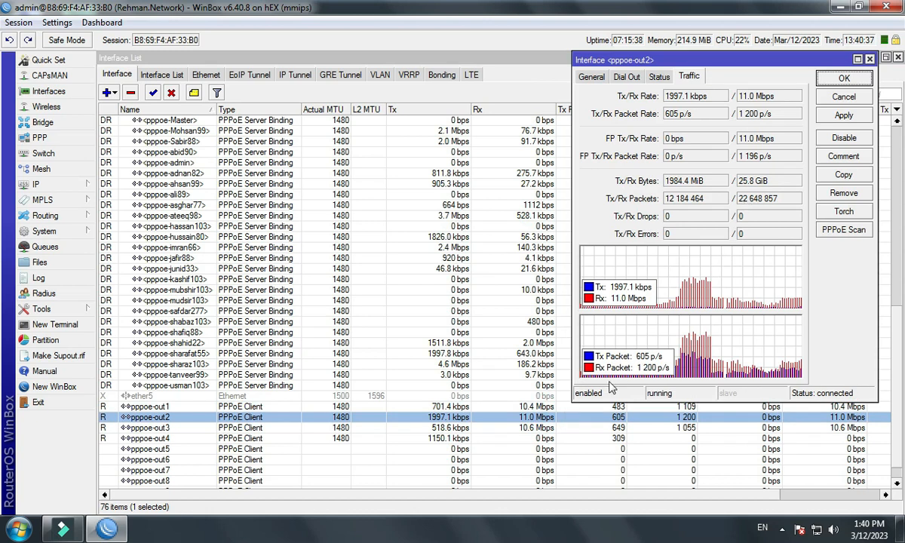
double_click(528, 427)
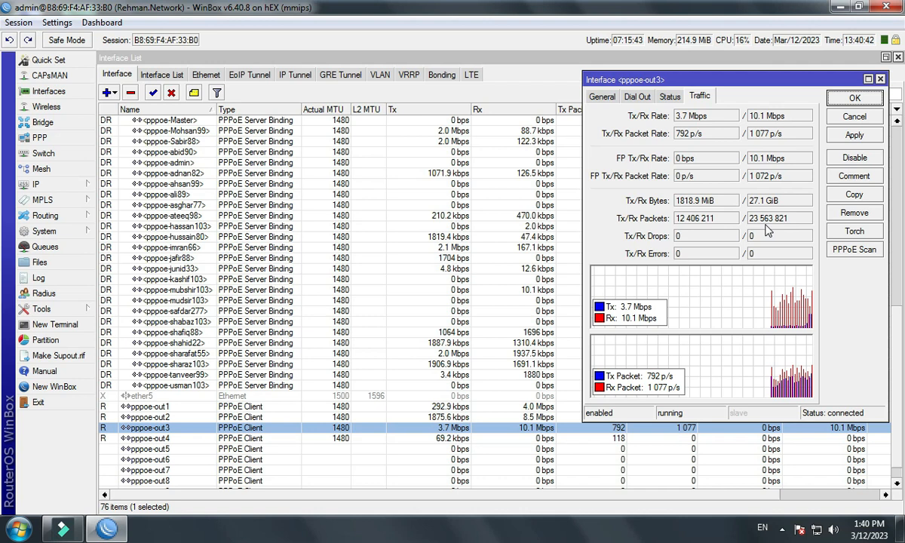
left_click(880, 79)
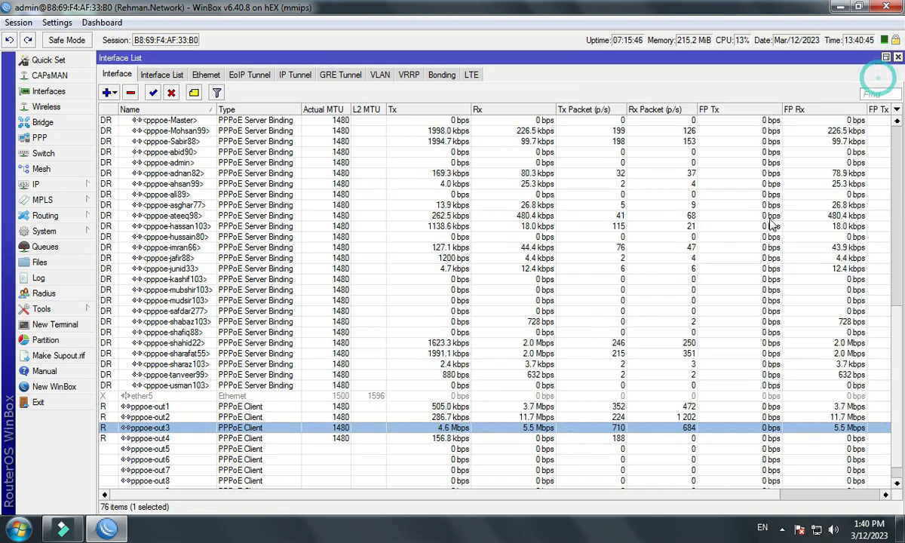
Step: Recheck the receive rates of pppoe-out2, pppoe-out1 and pppoe-out3 in the interface list
left_click(540, 416)
left_click(541, 408)
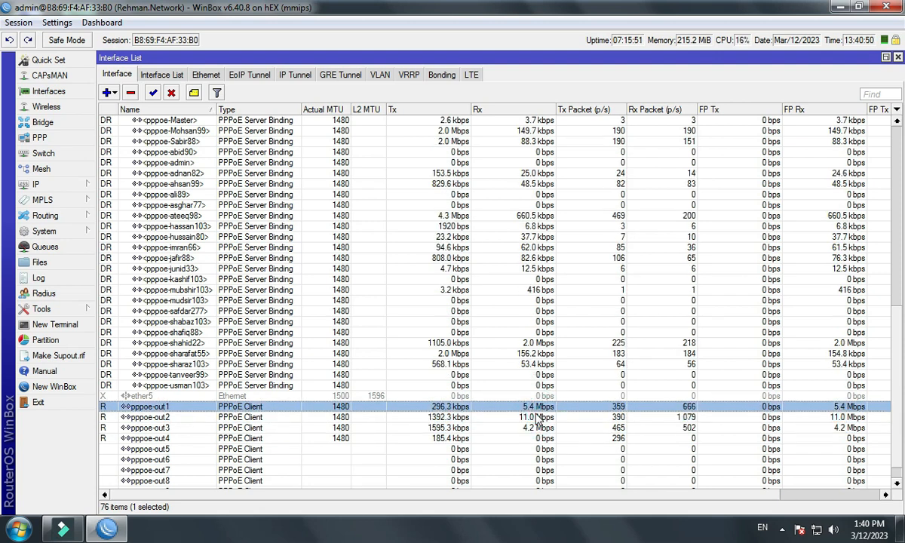
left_click(534, 427)
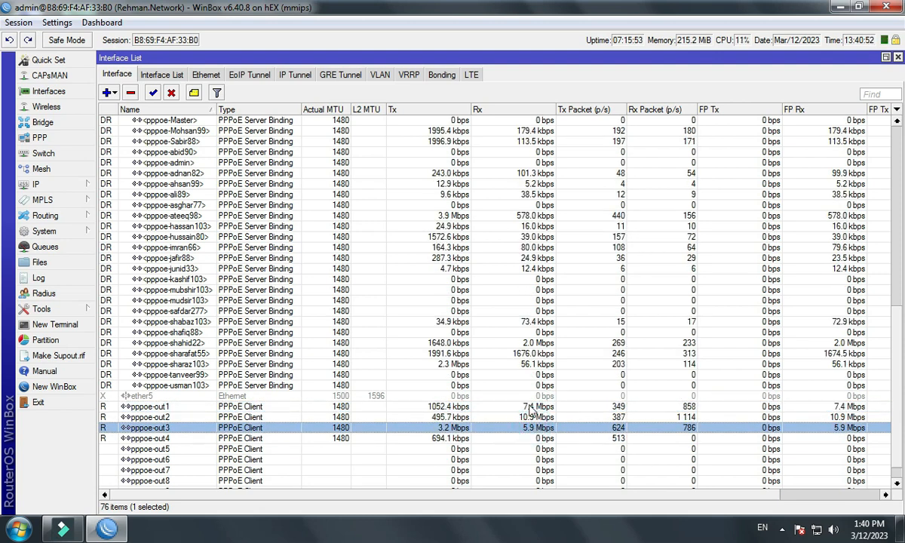
Step: Examine the ether4-LAN interface and the PPPoE server bindings listed beneath it
scroll(534, 416, "up", 5)
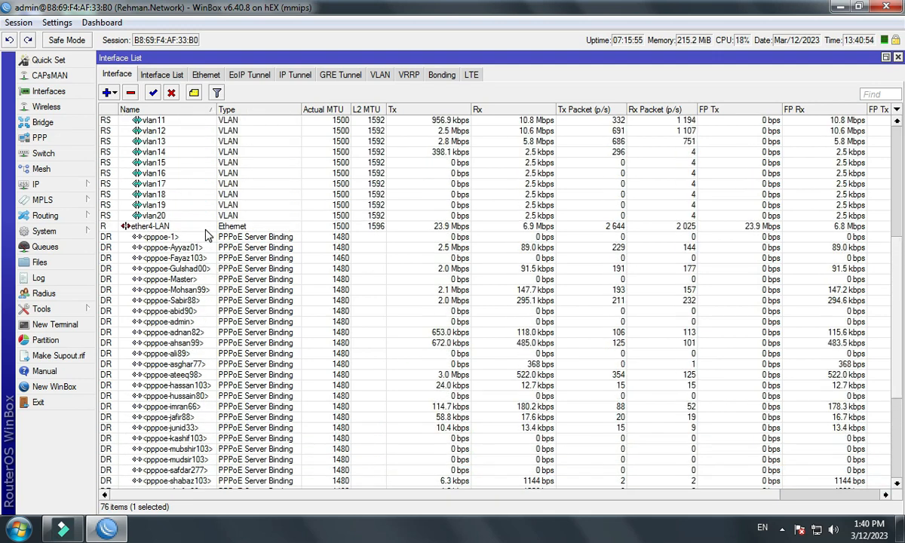
left_click(204, 229)
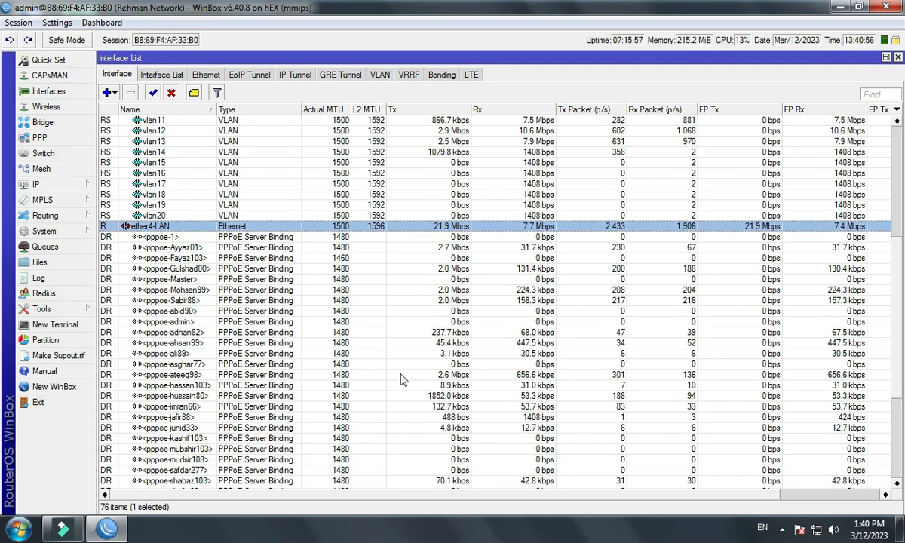
scroll(403, 379, "down", 3)
scroll(392, 379, "down", 2)
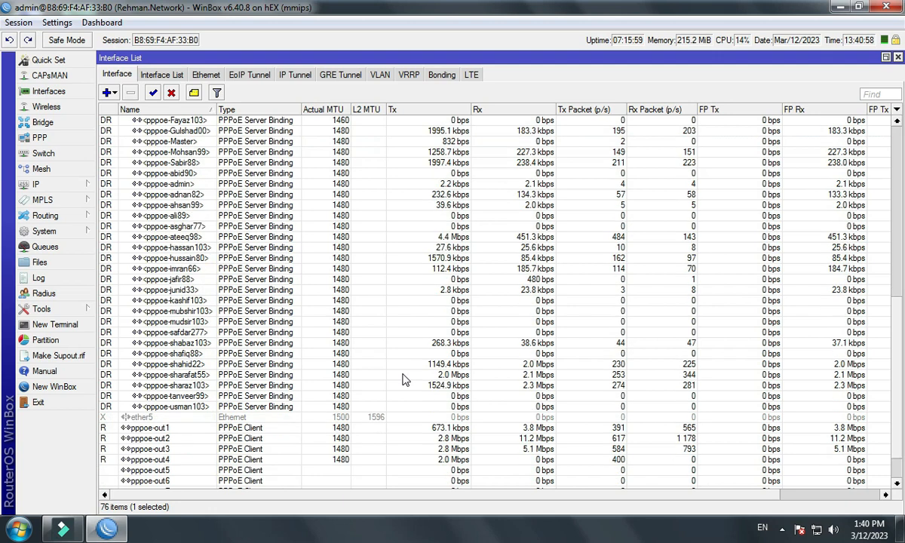
Step: Open the firewall's mangle rules, maximize the window and look through the prerouting rules
left_click(60, 183)
left_click(117, 276)
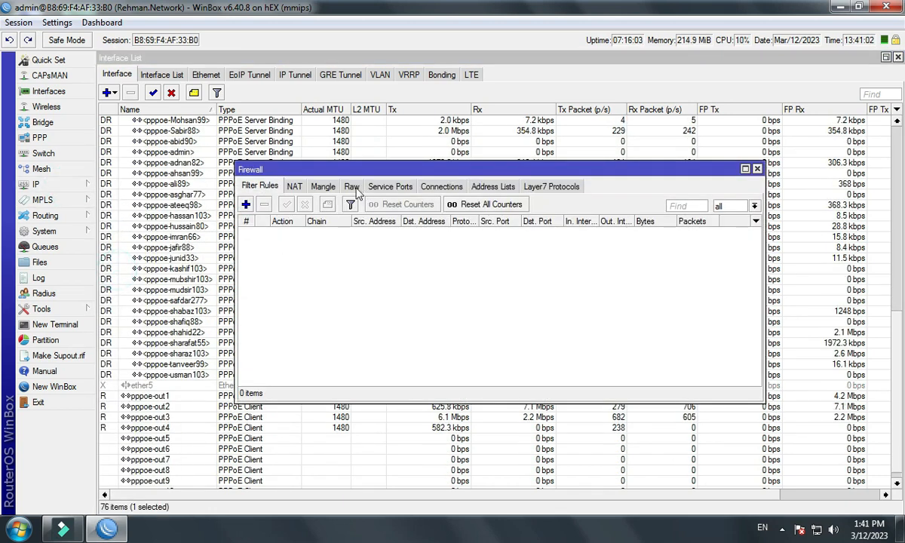
left_click(322, 187)
left_click(745, 169)
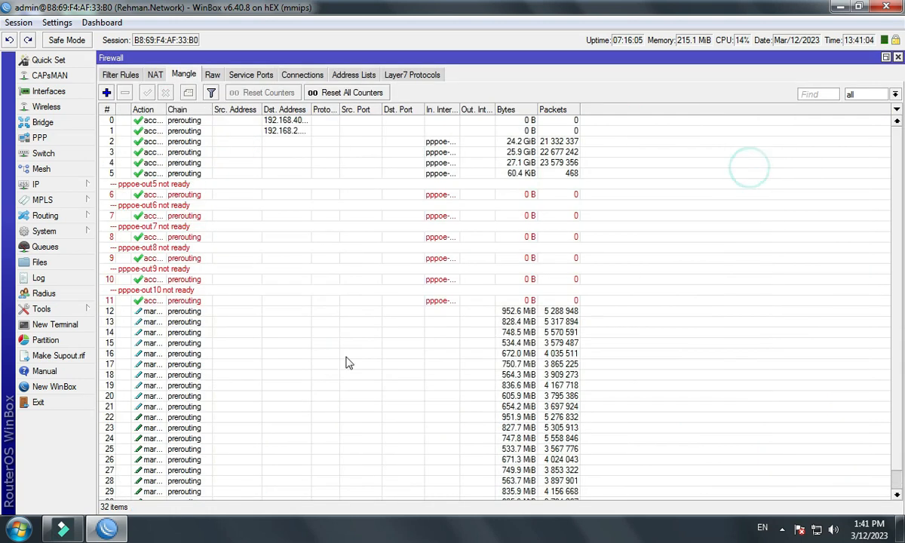
left_click(299, 369)
scroll(296, 407, "down", 1)
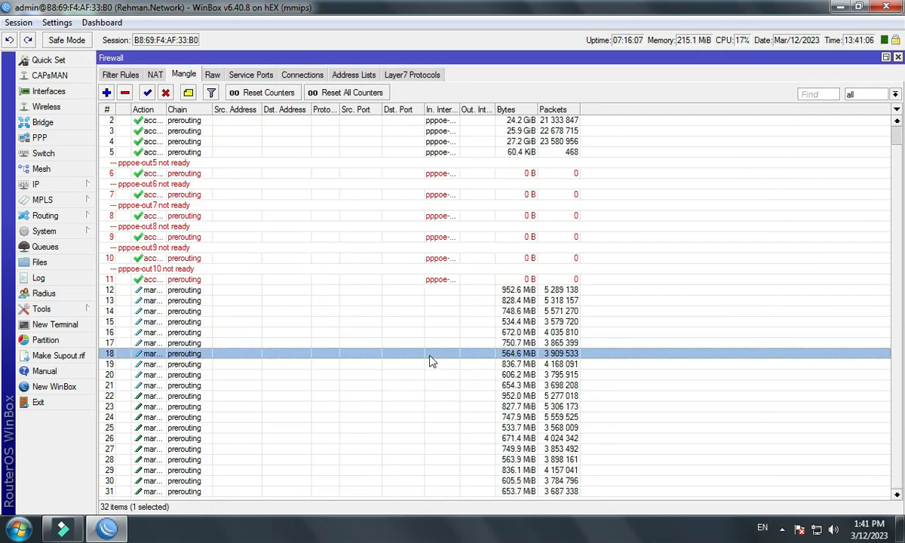
scroll(420, 365, "up", 1)
Step: Open mangle rule 13 and inspect its per connection classifier and its connection-marking action
double_click(249, 324)
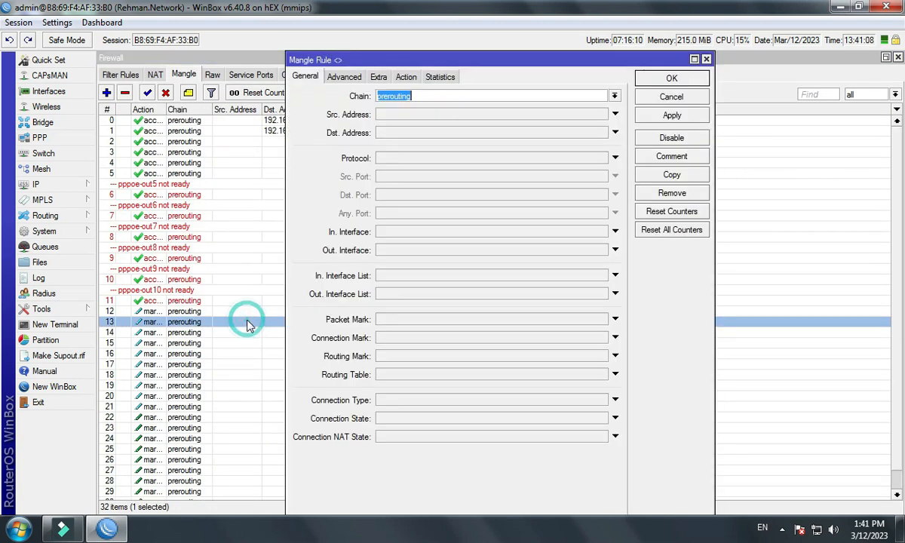
left_click(344, 76)
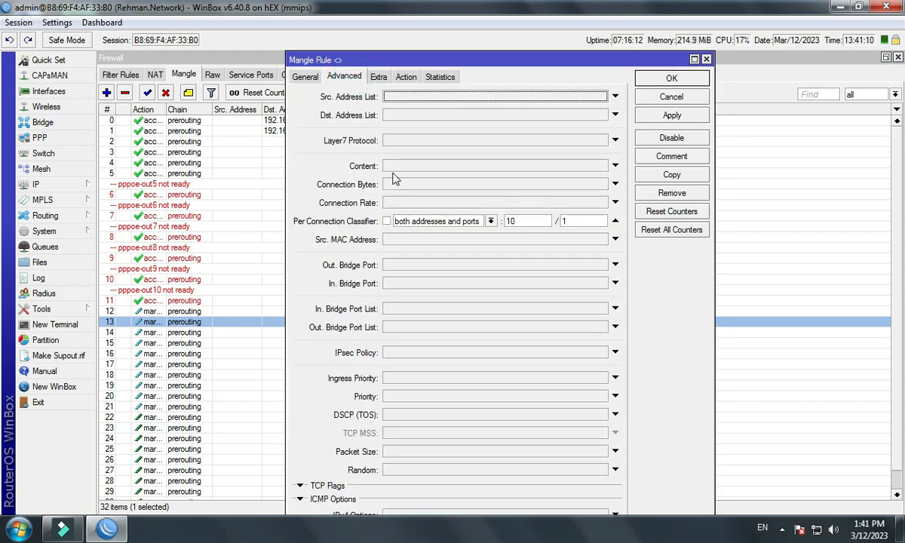
left_click(406, 76)
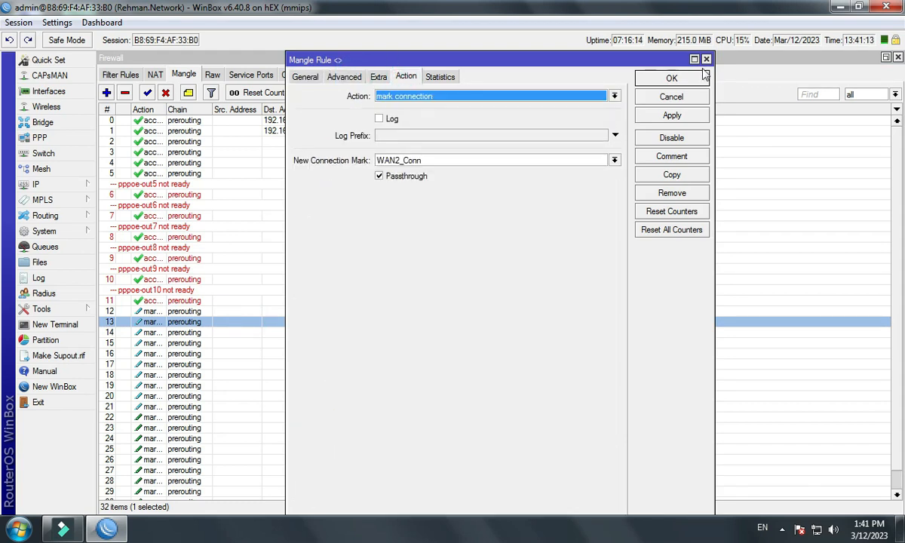
Step: Review mangle rule 13's per connection classifier types and its two classifier numbers, recheck its action, and close the rule and firewall windows
left_click(337, 76)
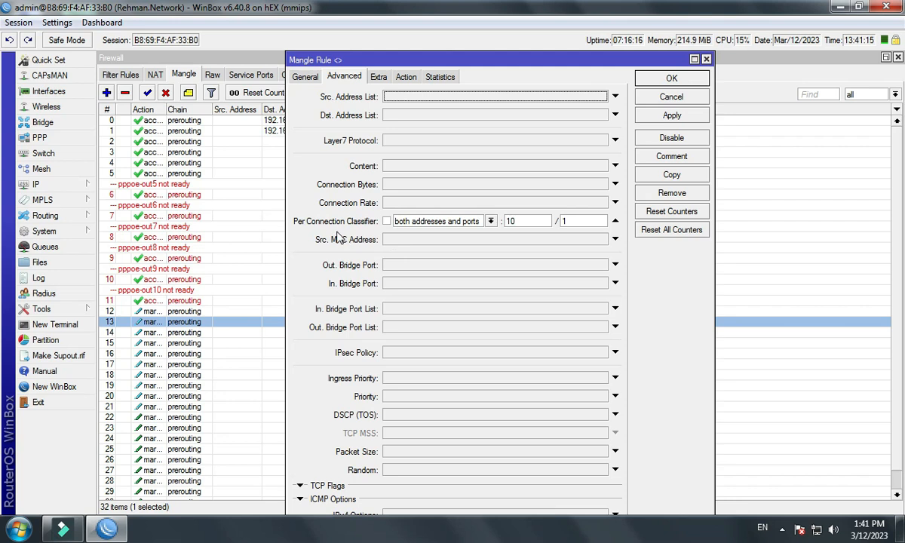
left_click(490, 222)
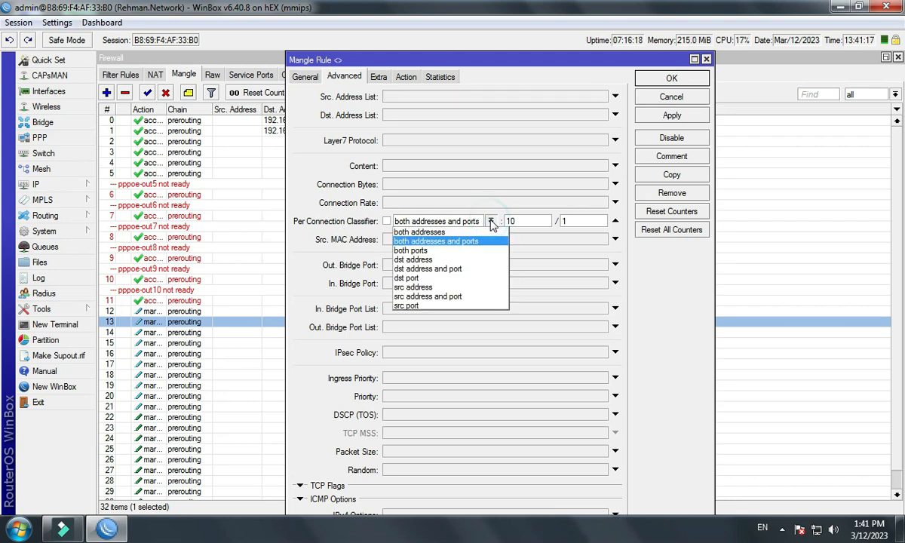
left_click(494, 241)
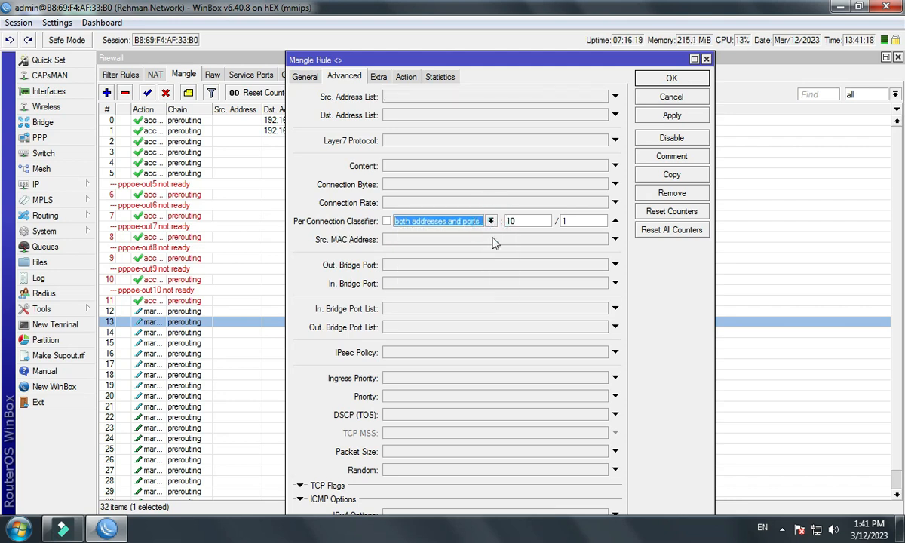
double_click(538, 220)
left_click_drag(576, 219, 509, 222)
left_click_drag(574, 221, 563, 221)
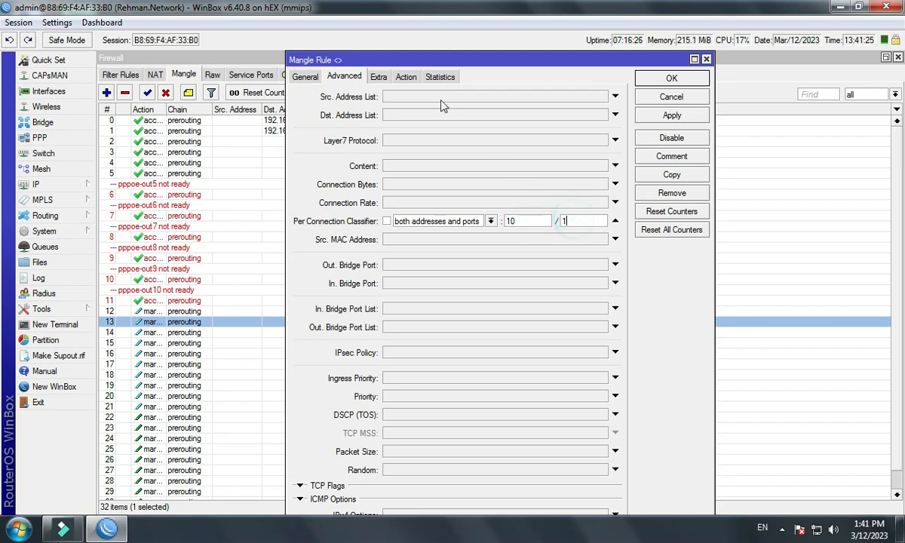
left_click(405, 77)
left_click(707, 60)
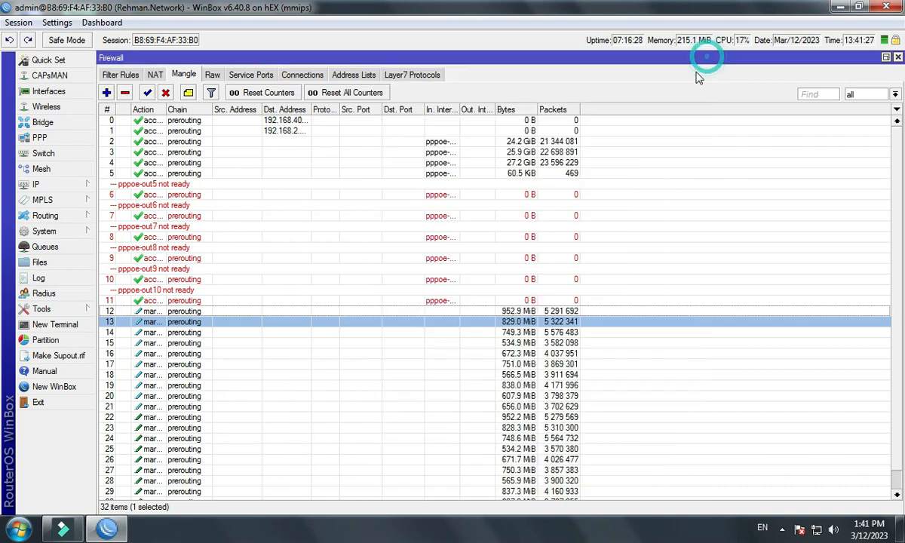
left_click(897, 58)
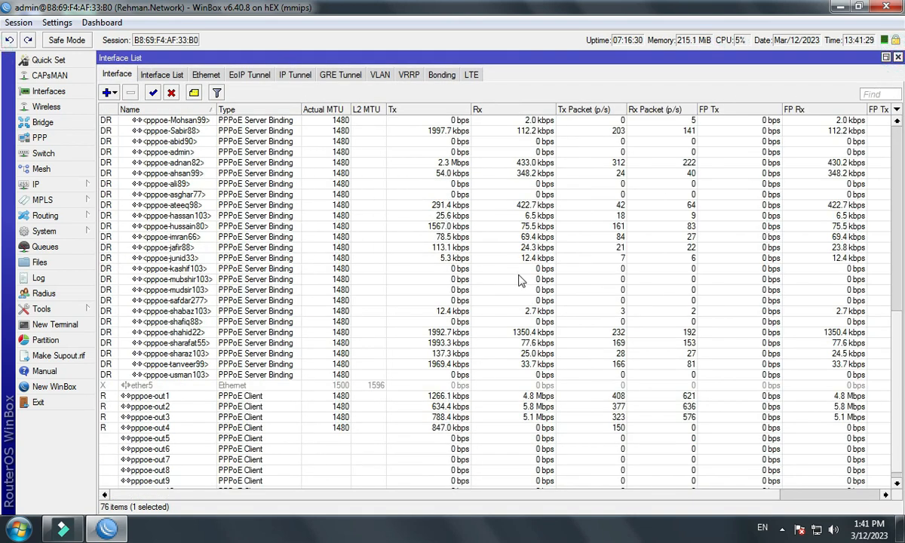
Step: Compare the transmit and receive rates of pppoe-out1, pppoe-out2 and pppoe-out3 in the interface list
left_click(501, 277)
left_click(531, 416)
left_click(553, 394)
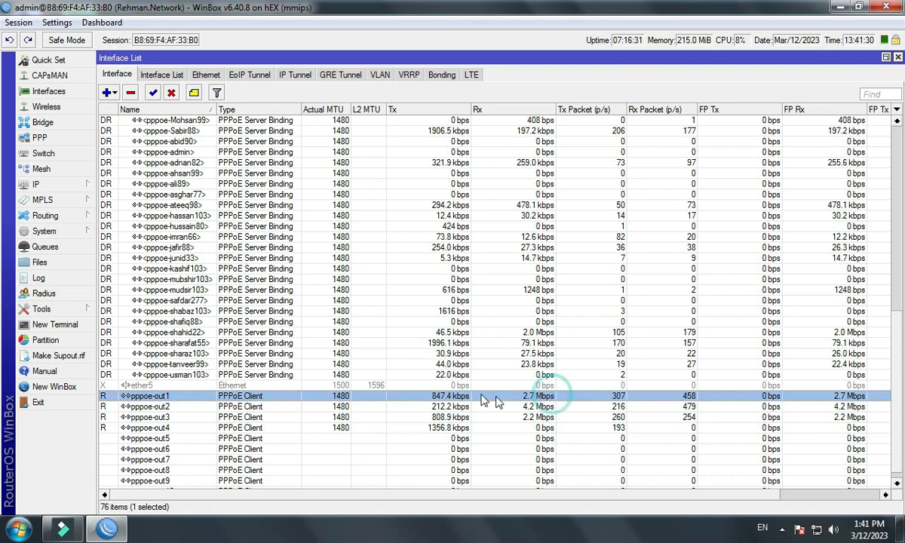
scroll(456, 392, "up", 2)
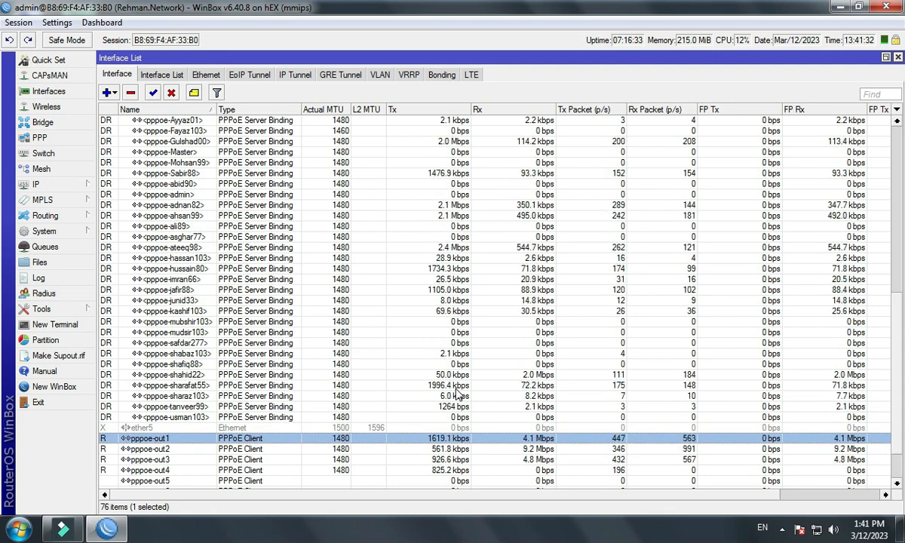
scroll(456, 392, "down", 1)
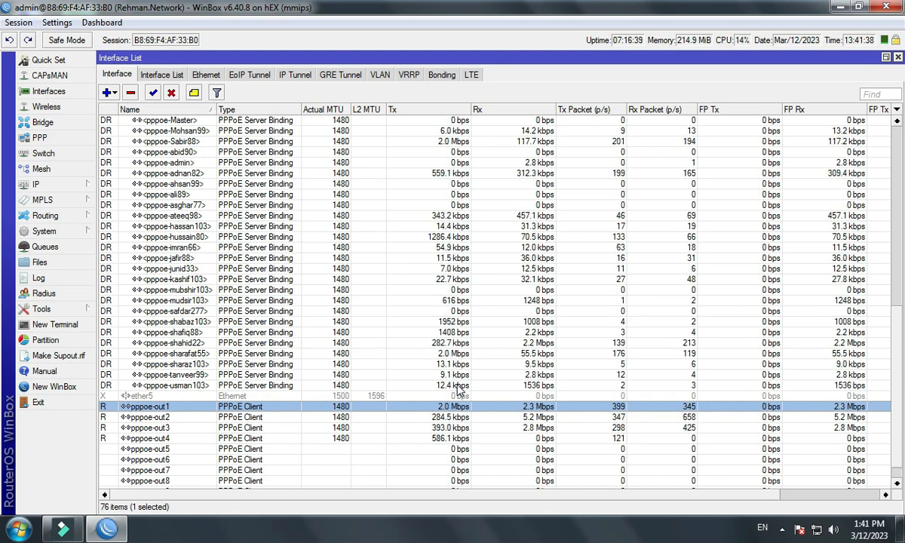
scroll(455, 385, "up", 1)
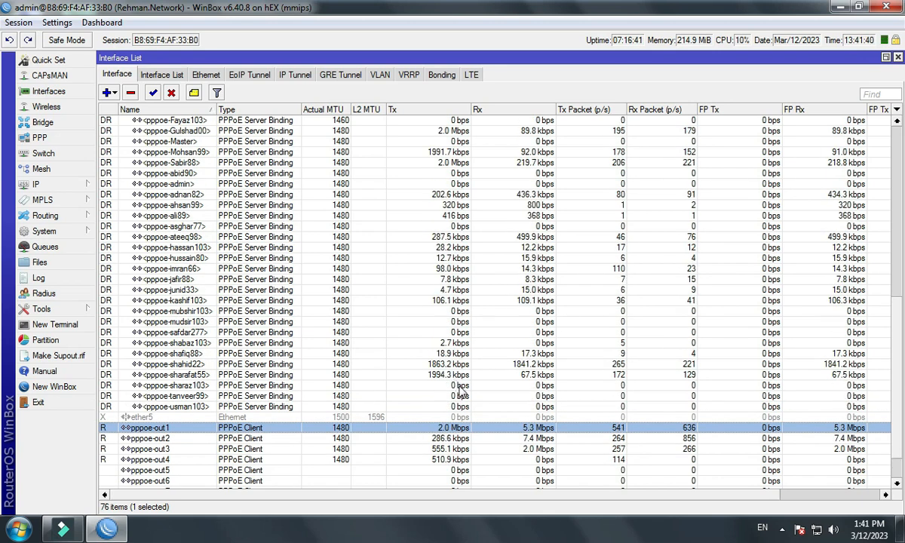
left_click(478, 439)
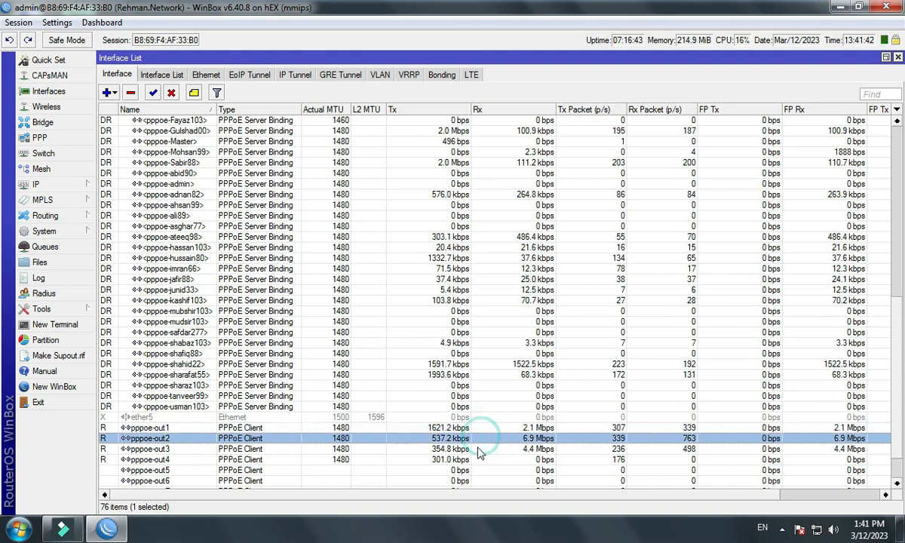
left_click(478, 449)
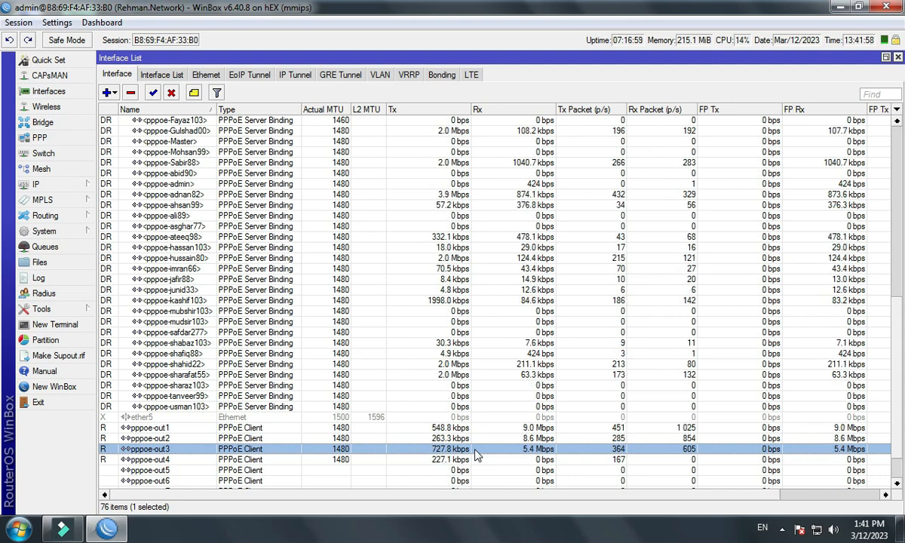
Step: Open the IP route list at full size, examine the default routes and routing marks for the PPPoE WAN gateways, and close it
left_click(56, 183)
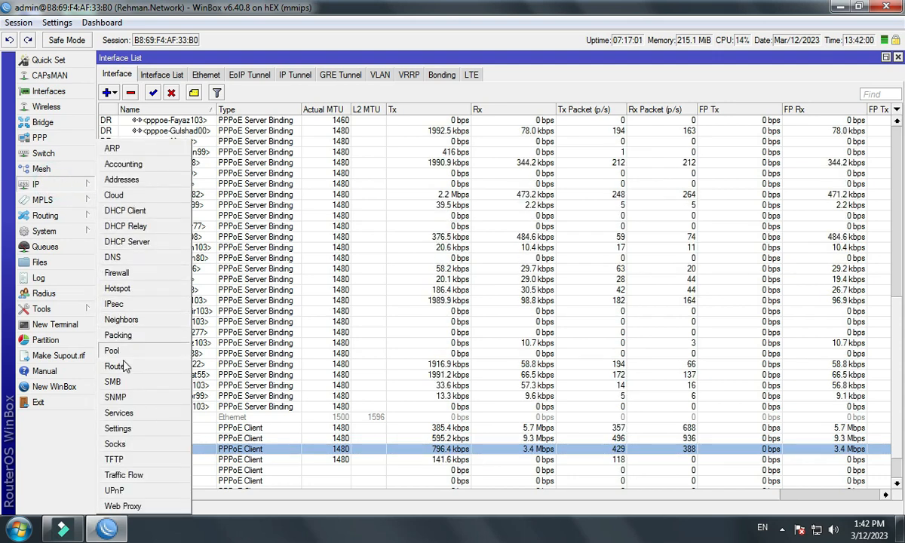
left_click(115, 365)
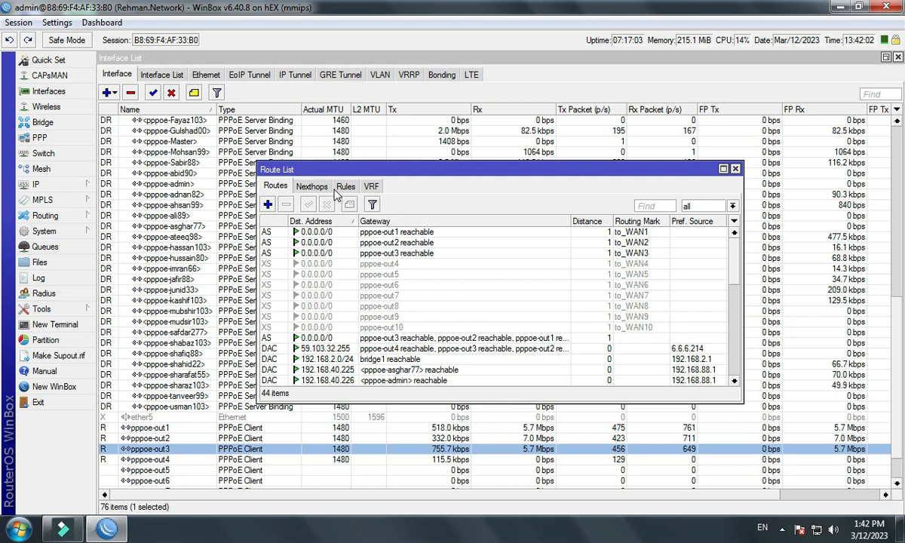
left_click_drag(349, 171, 420, 143)
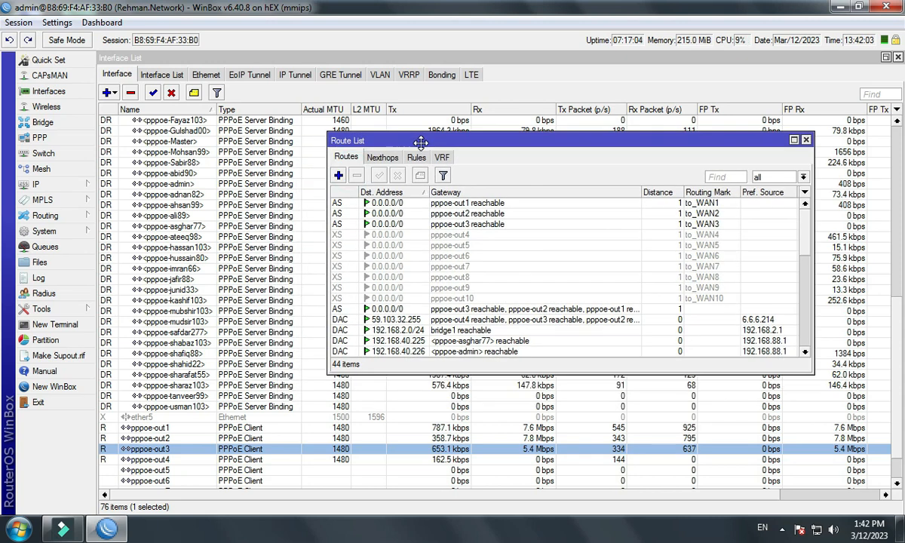
left_click(383, 214)
left_click(385, 224)
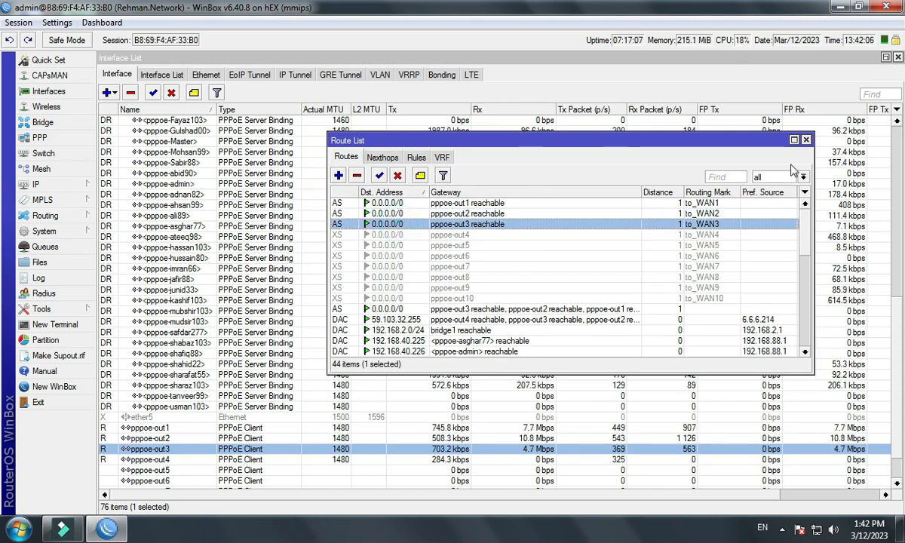
left_click(793, 139)
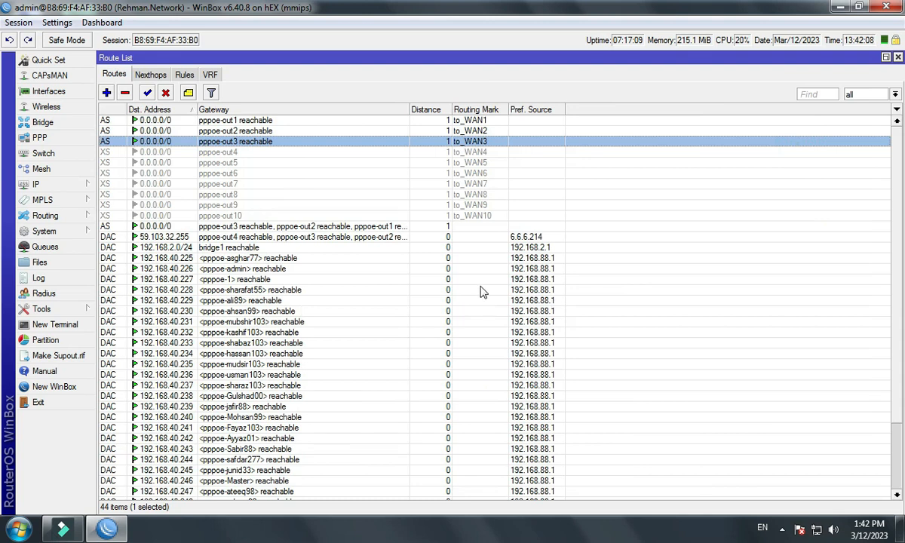
left_click(482, 216)
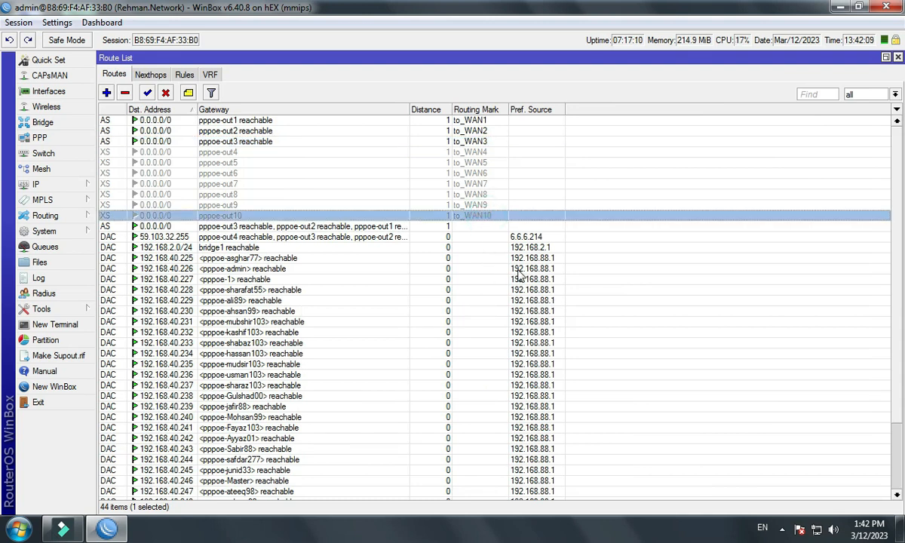
left_click(897, 58)
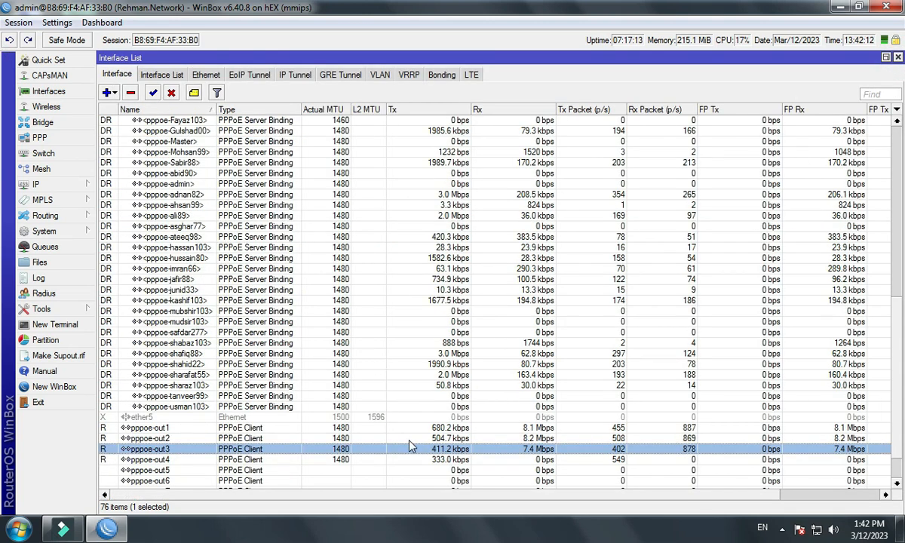
Step: Open the pppoe-out4 interface, inspect its traffic, status and dial-out details, and close it
scroll(383, 413, "down", 2)
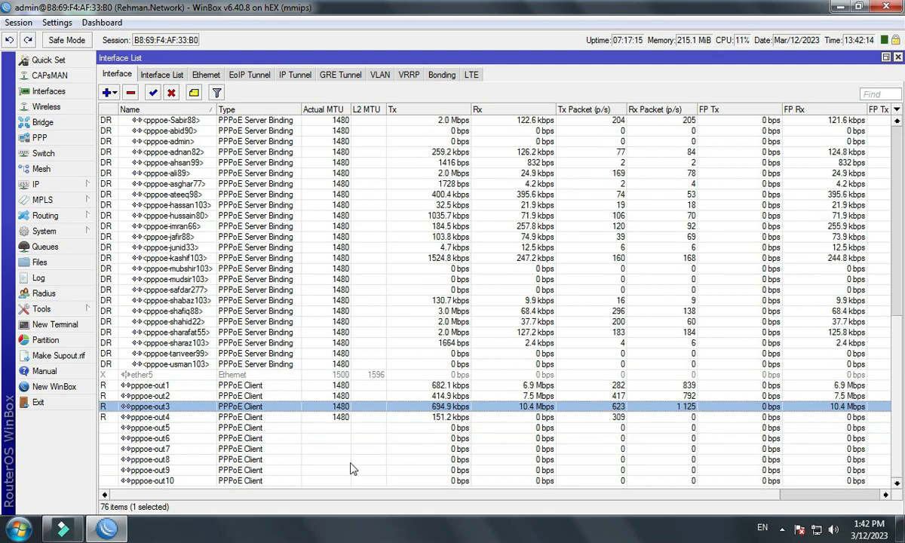
left_click(160, 417)
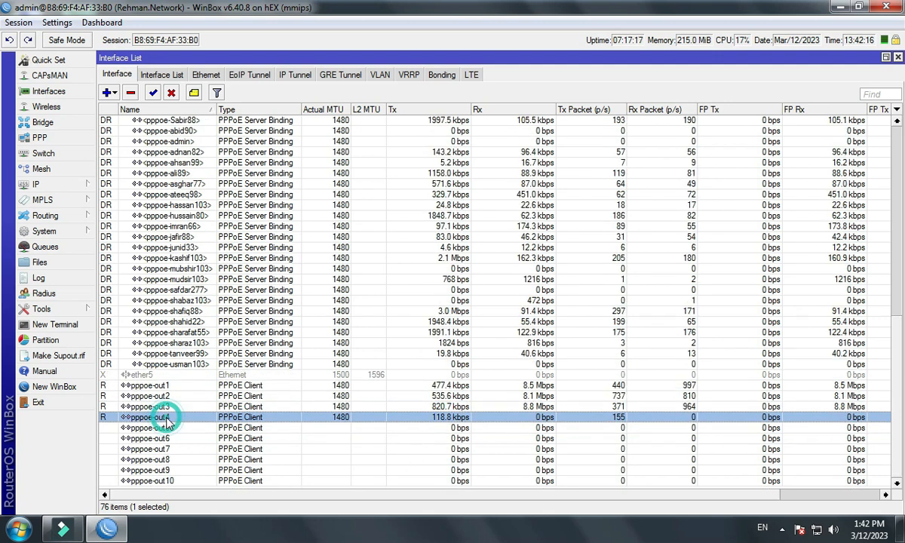
double_click(521, 419)
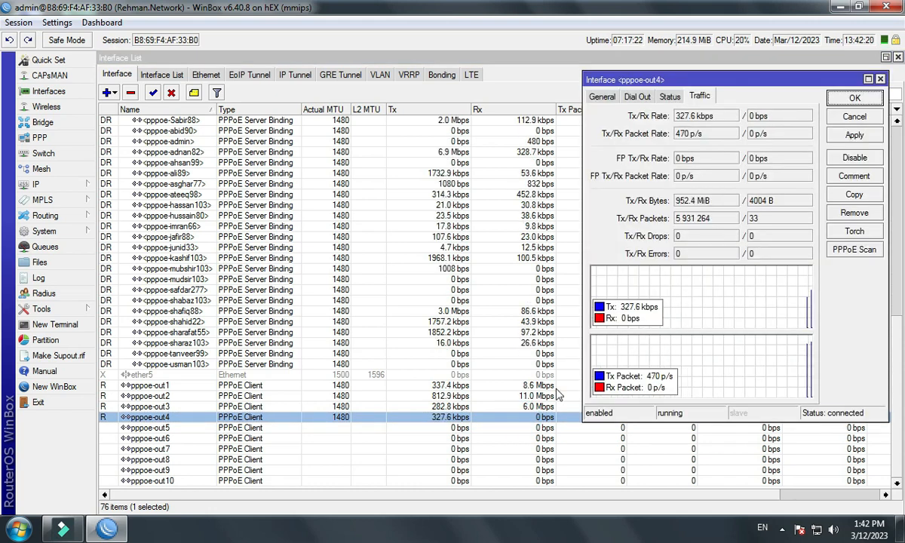
left_click_drag(666, 79, 631, 74)
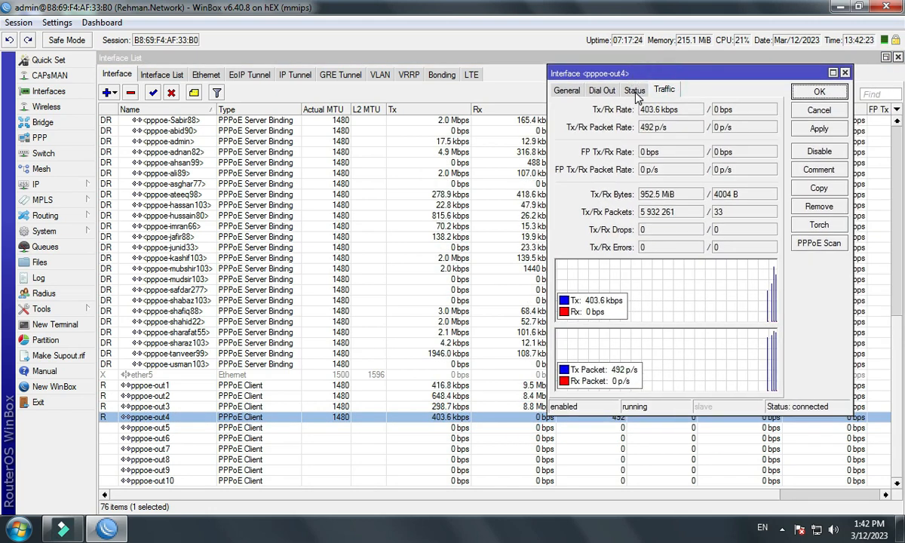
left_click(634, 90)
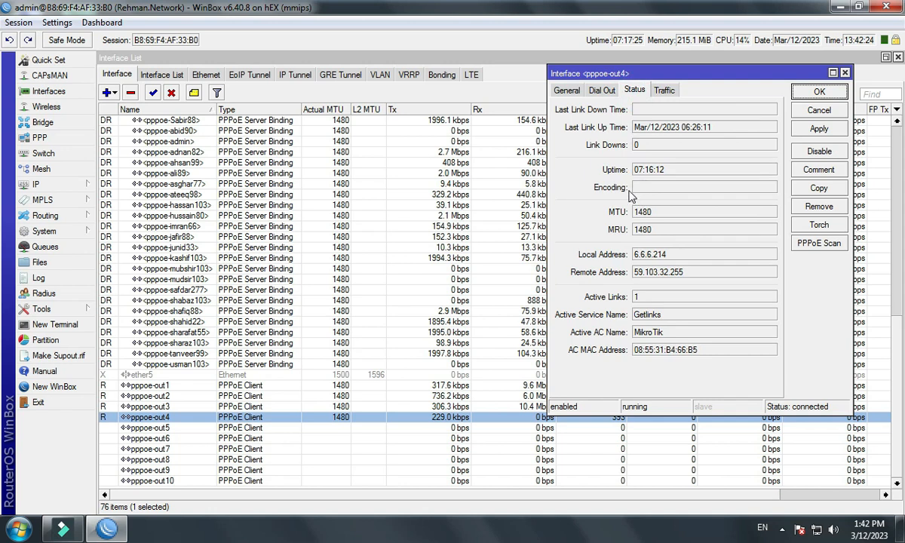
left_click(601, 90)
left_click(843, 73)
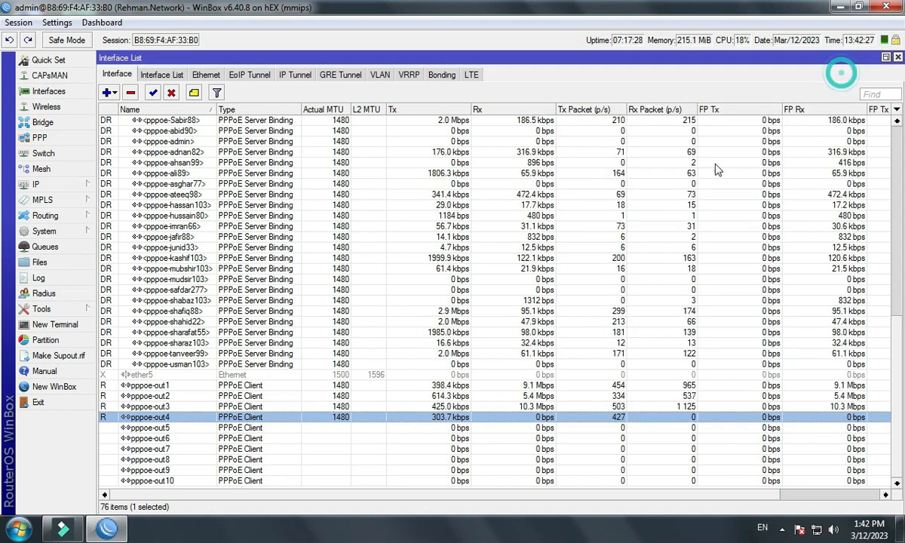
Step: Look through the PPPoE server bindings and the VLAN interfaces, and check the traffic rates of ether4-LAN
left_click(496, 353)
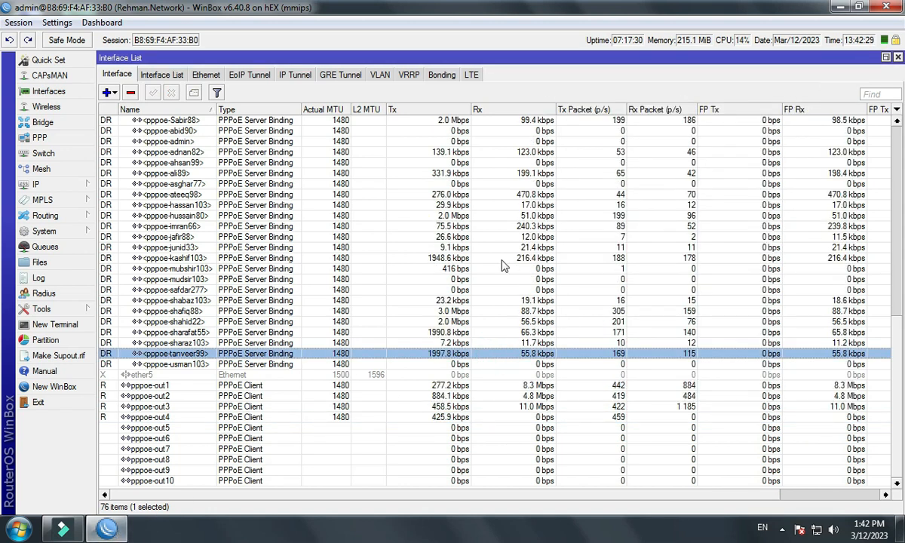
scroll(503, 265, "up", 1)
left_click(408, 229)
scroll(408, 234, "up", 6)
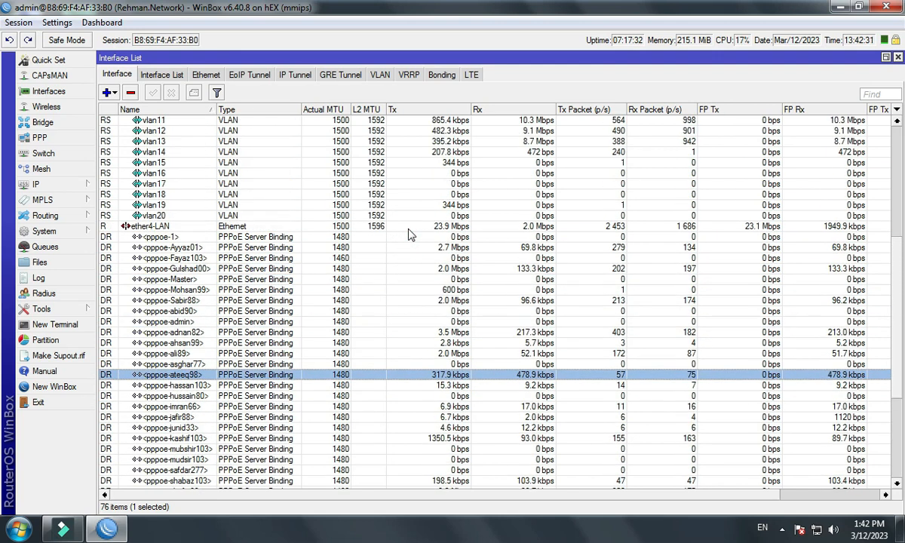
left_click(379, 76)
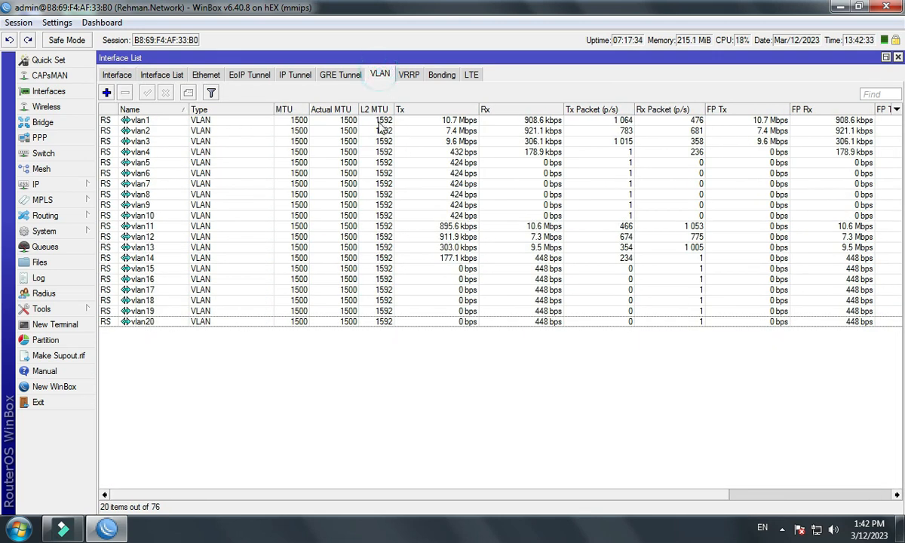
left_click(126, 69)
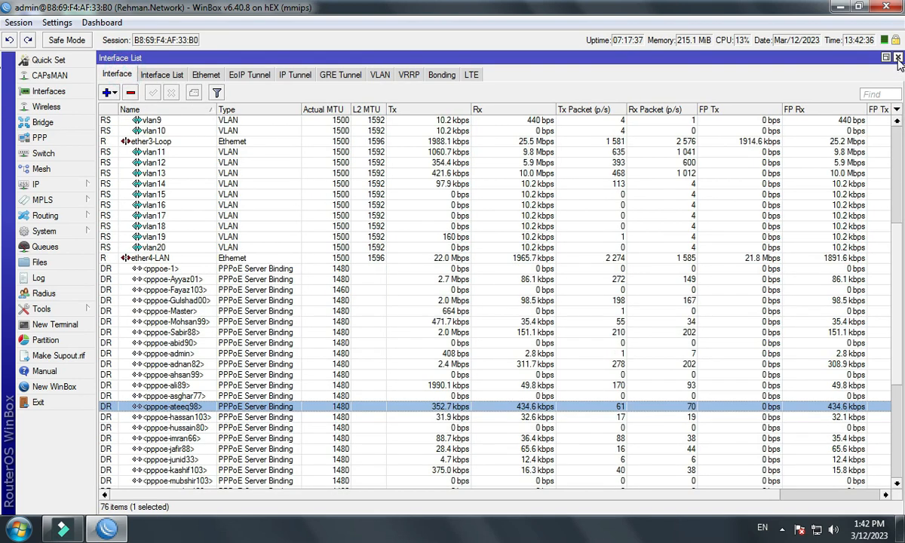
left_click(534, 258)
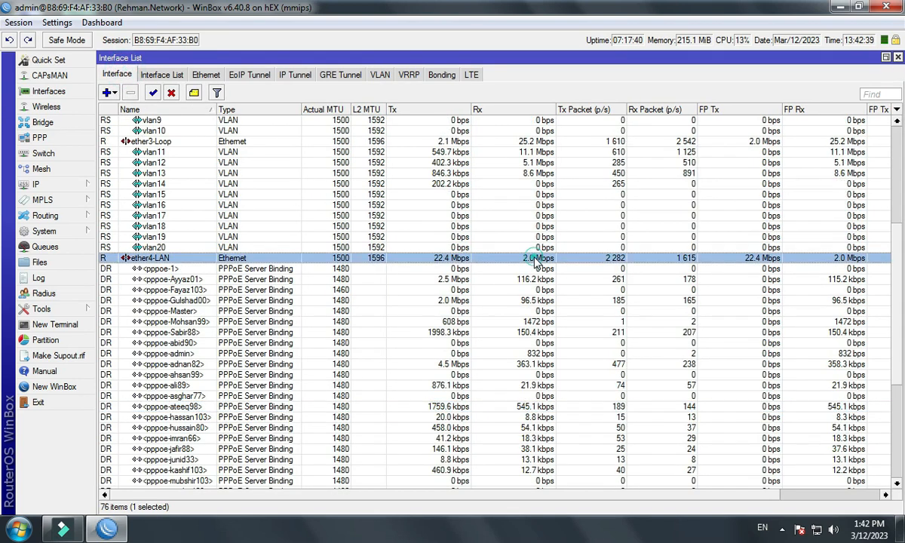
Step: Close the pppoe-out2 window, centre the pppoe-out1 traffic graphs in the workspace, and recheck the WAN bridge rates in the interface list
left_click(897, 58)
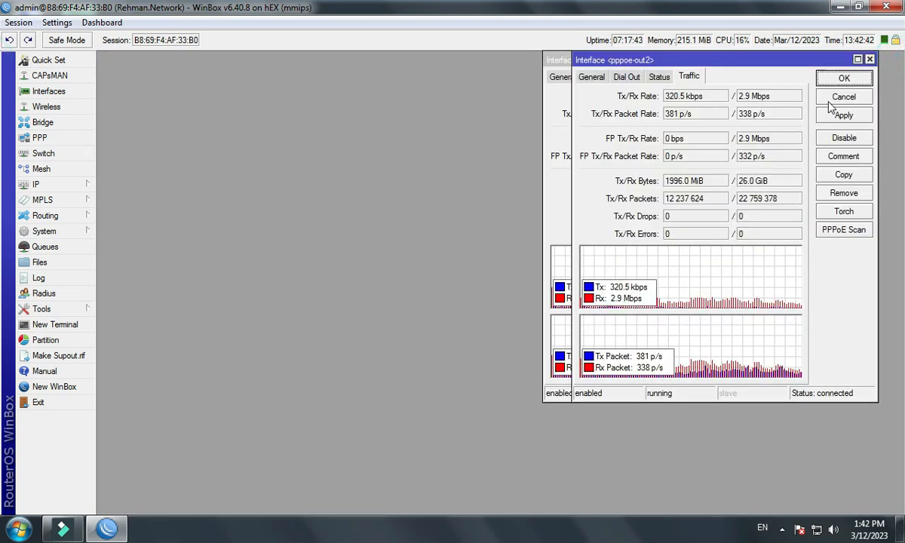
left_click_drag(818, 66, 759, 113)
left_click(802, 108)
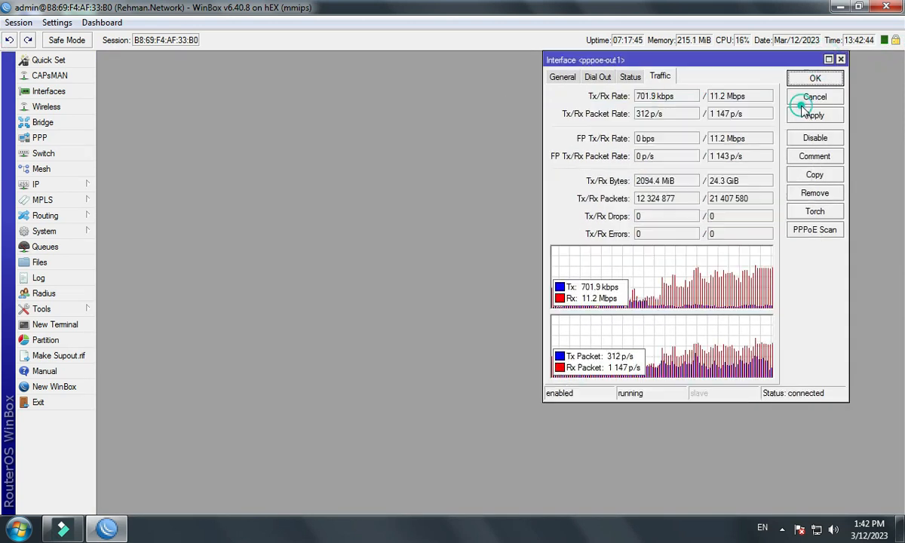
left_click_drag(789, 66, 586, 96)
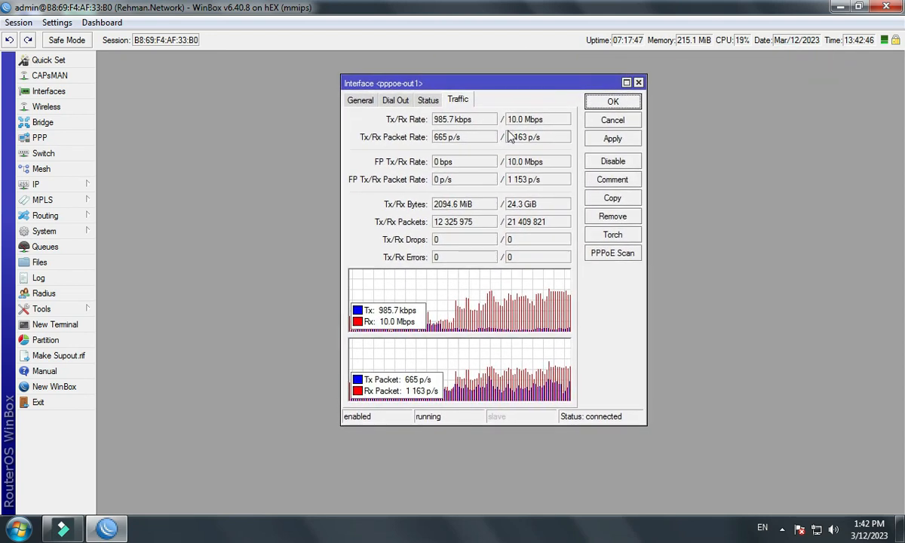
left_click(30, 91)
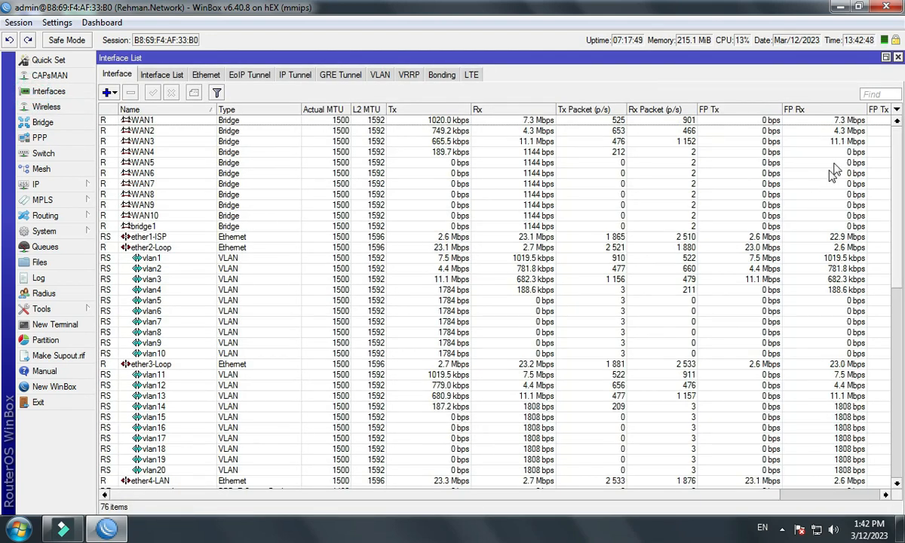
left_click(897, 57)
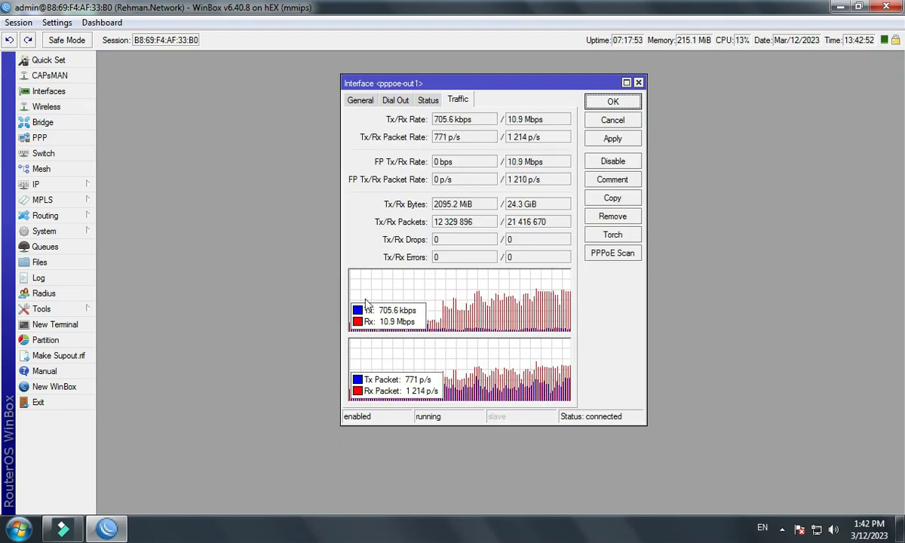
left_click(781, 527)
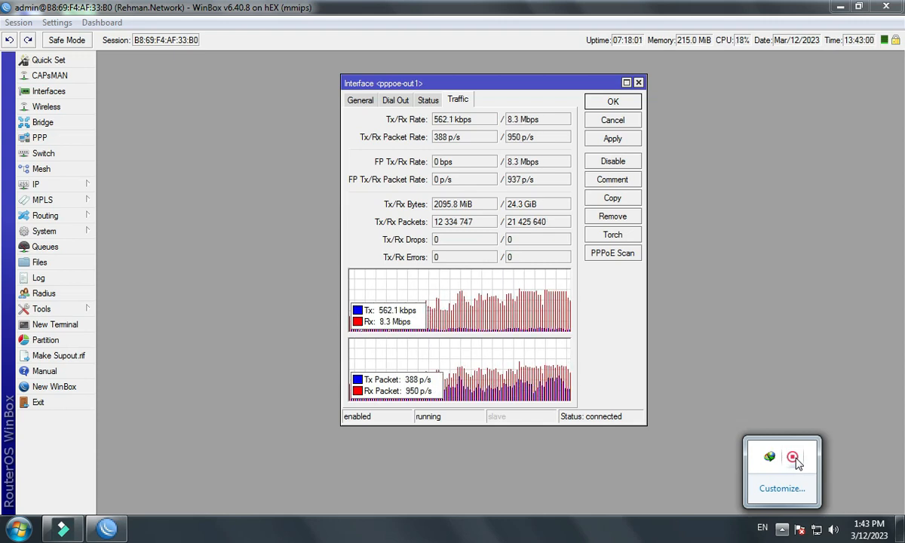
right_click(796, 461)
left_click(787, 467)
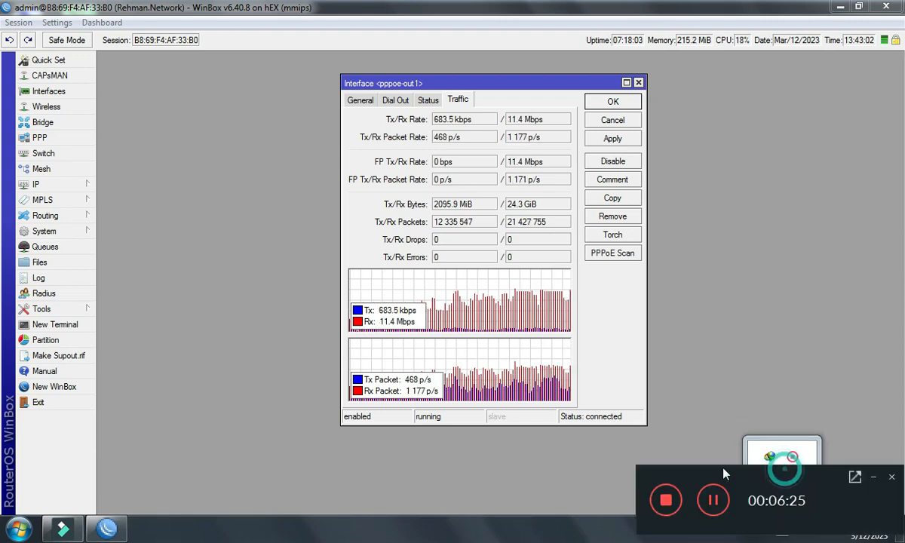